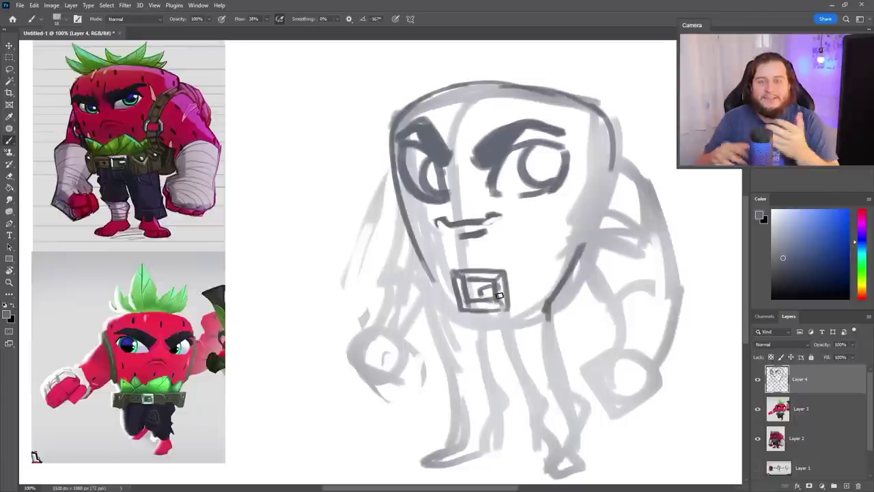
Step: Sketch the belt with its square buckle and the legs with short trousers and bare feet over the rough figure
drag(418, 265, 515, 310)
scroll(479, 294, down, 1)
mouse_move(429, 278)
mouse_down()
mouse_move(441, 306)
mouse_move(537, 302)
mouse_move(513, 347)
mouse_move(533, 365)
mouse_up()
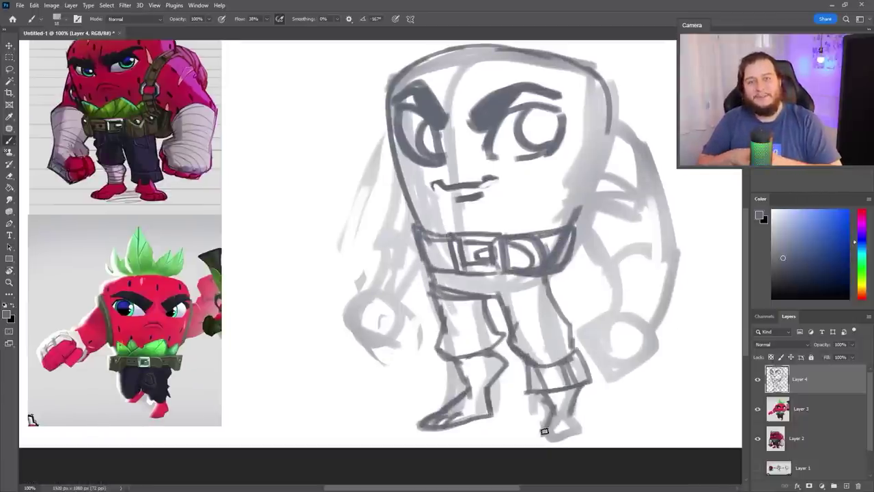
drag(545, 431, 595, 441)
drag(457, 327, 451, 370)
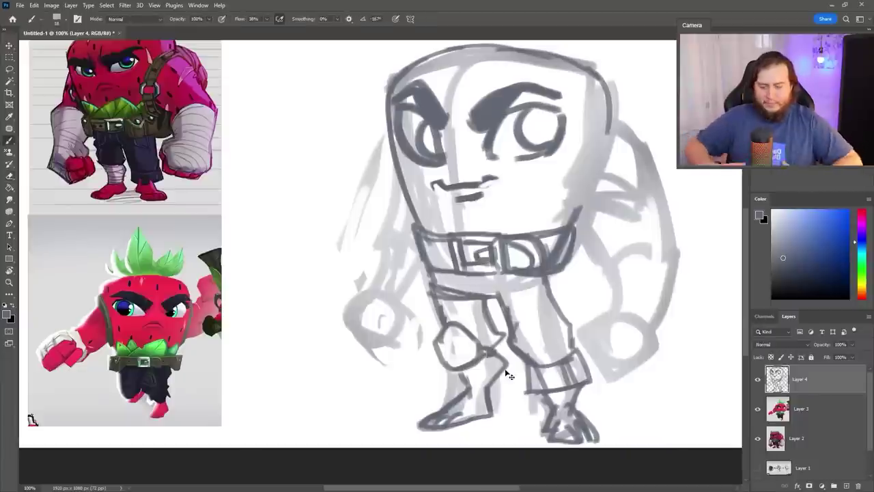
Step: Outline both muscular arms over the rough figure, with a large forearm and clenched fist on the right-hand arm
scroll(617, 259, up, 1)
drag(581, 161, 567, 250)
mouse_move(615, 160)
mouse_down()
mouse_move(664, 287)
mouse_move(615, 356)
mouse_up()
mouse_move(376, 198)
mouse_down()
mouse_move(374, 254)
mouse_move(386, 313)
mouse_move(401, 332)
mouse_up()
drag(594, 347, 554, 360)
drag(593, 410, 615, 383)
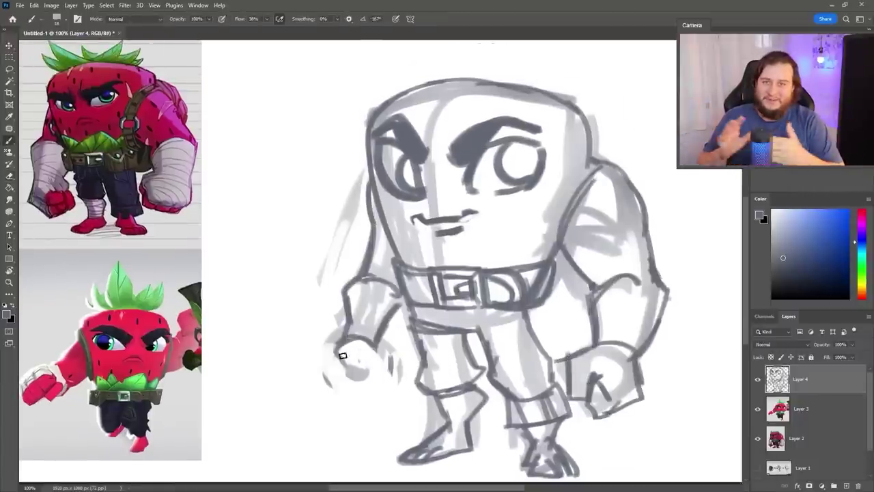
Step: Draw the fingers of the left-hand fist and refine the contours of both shoulders and upper arms
drag(341, 358, 384, 395)
drag(376, 208, 342, 294)
drag(366, 222, 341, 341)
drag(635, 236, 598, 349)
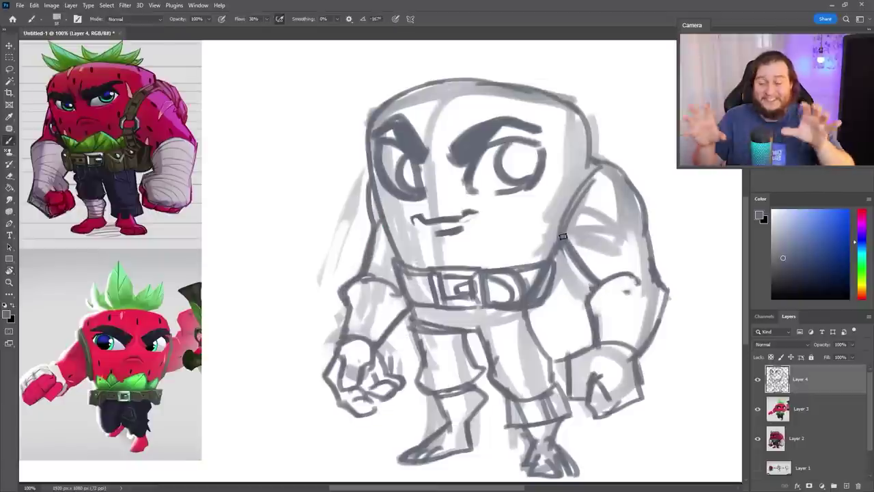
drag(601, 160, 649, 246)
drag(369, 188, 369, 218)
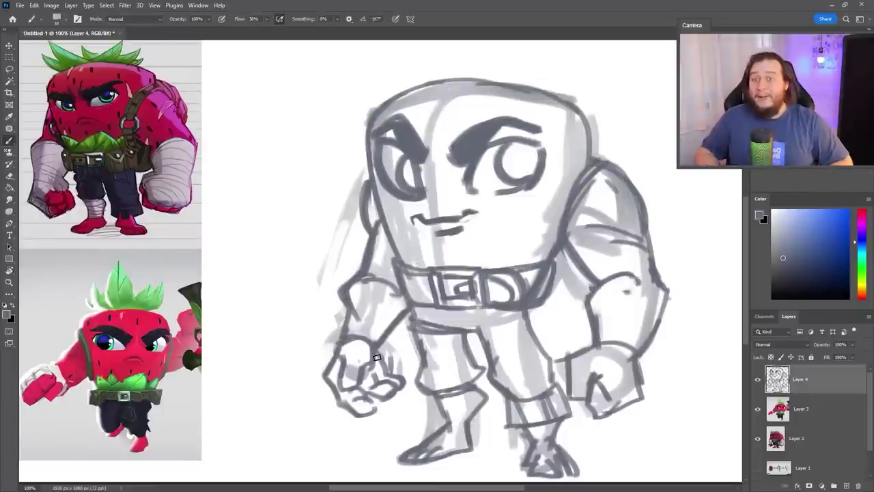
drag(481, 334, 513, 346)
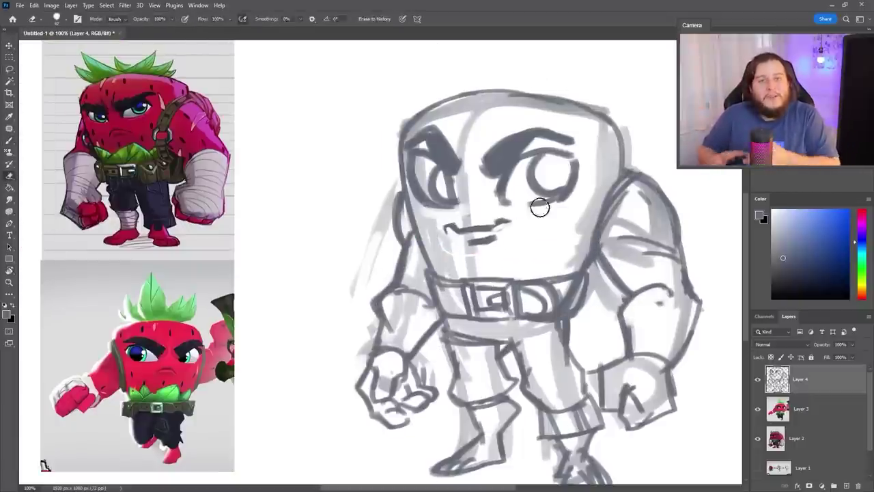
Step: Scale the character sketch down with Free Transform and shift the left-hand arm outward from the torso
key(ctrl+minus)
key(ctrl+0)
key(ctrl+t)
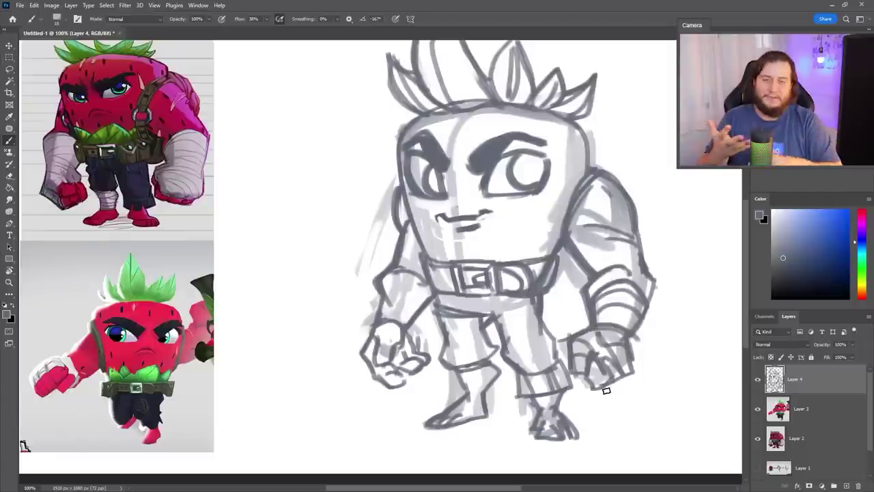
drag(382, 273, 362, 342)
drag(392, 185, 385, 299)
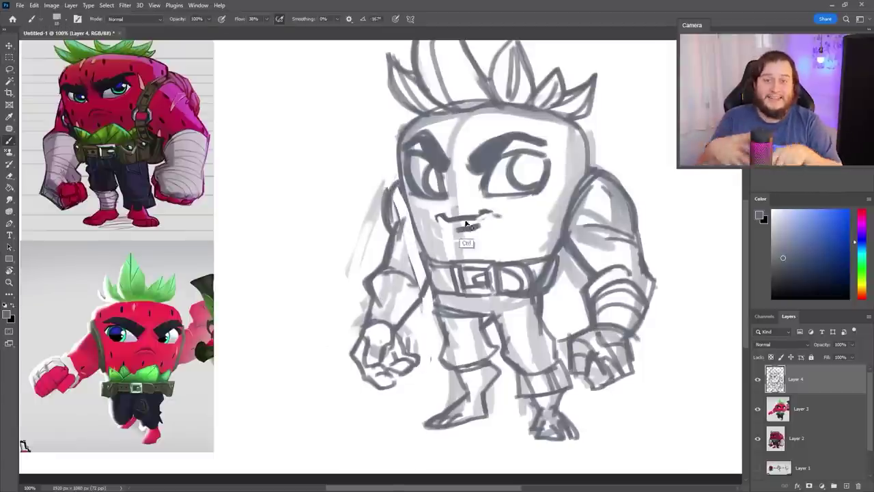
drag(467, 224, 478, 220)
Step: Select the arms with the Lasso tool and reposition and transform them to fit better against the body
key(l)
drag(601, 184, 656, 410)
drag(614, 205, 629, 223)
mouse_move(403, 205)
mouse_down()
mouse_move(410, 369)
mouse_move(399, 342)
mouse_up()
drag(567, 178, 570, 184)
key(ctrl+t)
key(Return)
drag(374, 179, 403, 189)
key(ctrl+t)
drag(383, 286, 387, 280)
key(Return)
key(b)
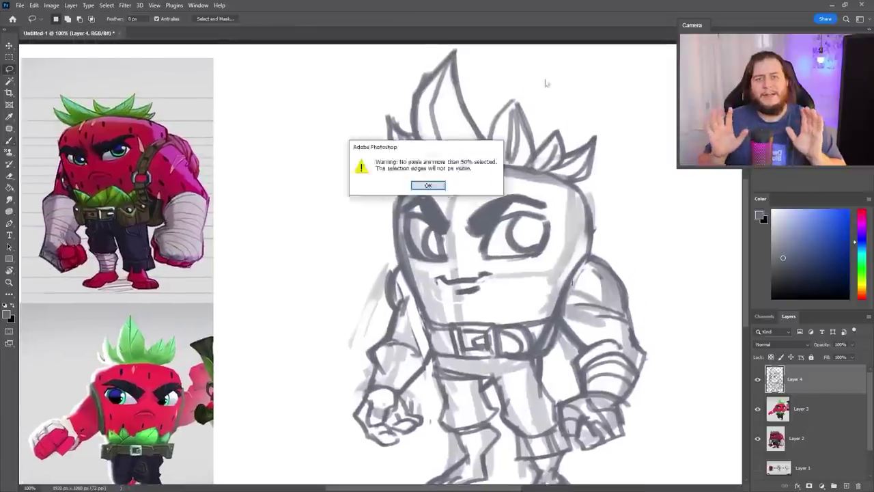
key(Return)
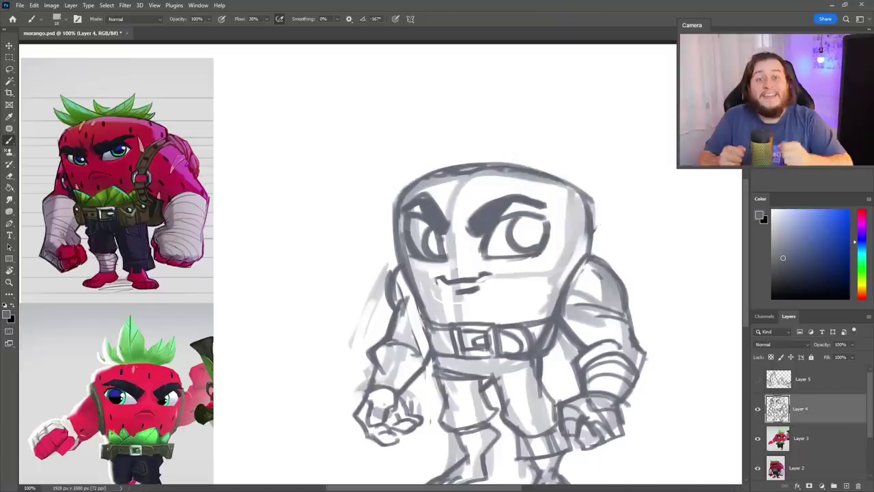
Step: Try a few loose curved leaf strokes rising from the top of the bare head
mouse_move(430, 162)
mouse_down()
mouse_move(537, 133)
mouse_move(586, 105)
mouse_up()
key(ctrl+z)
key(ctrl+z)
key(ctrl+z)
drag(429, 164, 462, 125)
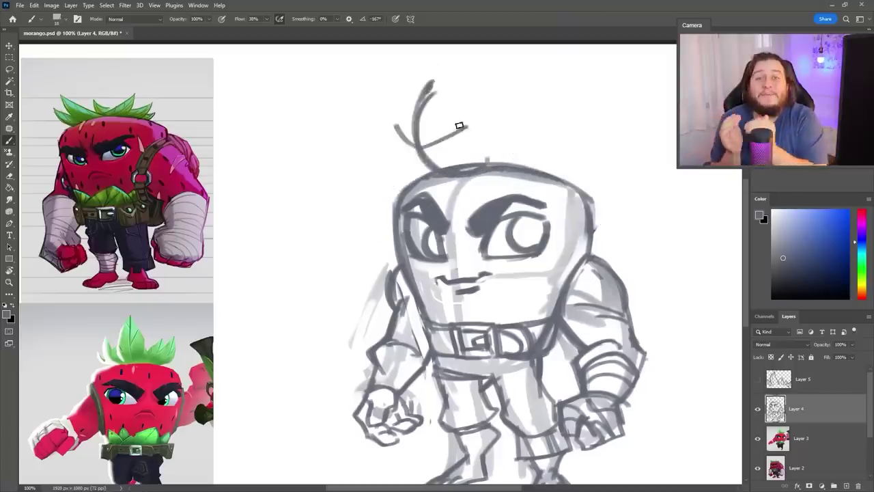
drag(420, 88, 469, 127)
key(ctrl+z)
key(ctrl+z)
Step: Try a crown of separate pointed leaves with one tall central leaf on top of the head
mouse_move(418, 106)
mouse_down()
mouse_move(491, 167)
mouse_move(519, 63)
mouse_up()
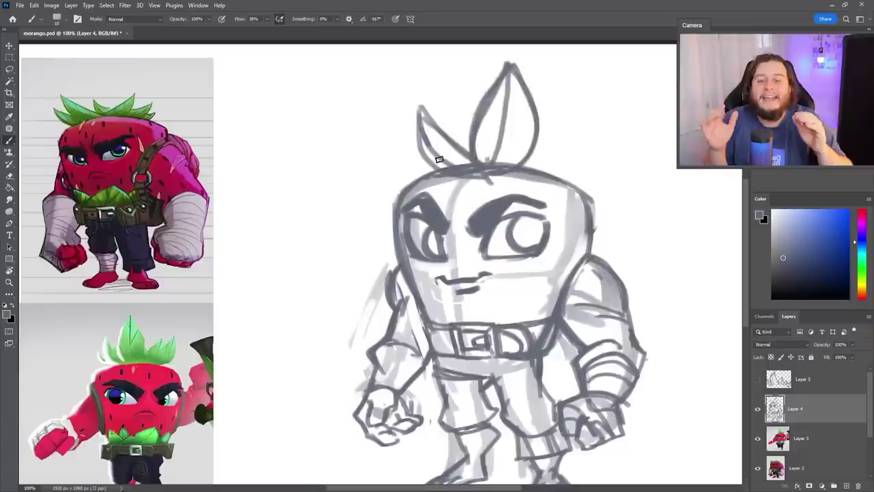
drag(434, 167, 369, 89)
drag(539, 174, 570, 178)
drag(470, 153, 451, 104)
drag(560, 185, 594, 154)
key(ctrl+z)
key(ctrl+z)
key(ctrl+z)
key(ctrl+z)
key(ctrl+z)
key(ctrl+z)
Step: Add a new layer above the sketch and fill in dark pupils in both eyes on the character layer
click(847, 488)
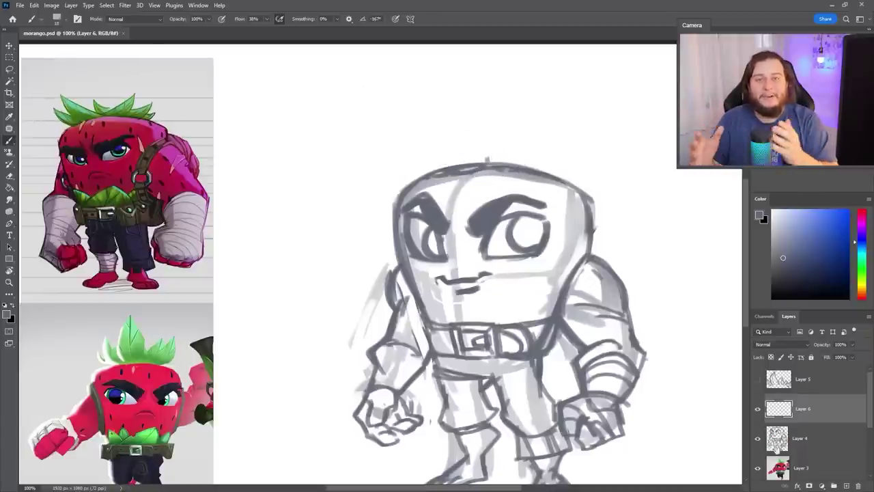
drag(525, 235, 552, 198)
drag(441, 230, 429, 248)
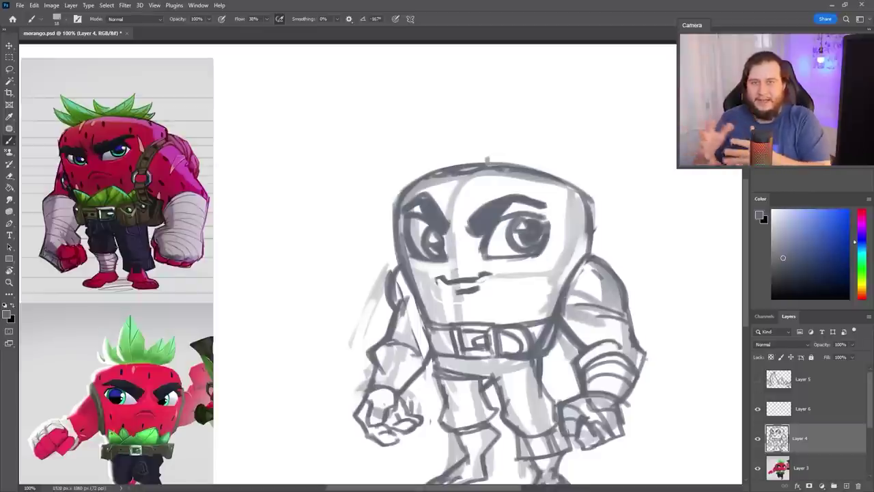
Step: Draw a dashed dome above the flat head on the separate new layer to mark a full round skull
drag(399, 189, 587, 181)
key(ctrl+z)
key(alt+bracketright)
key(ctrl+shift+z)
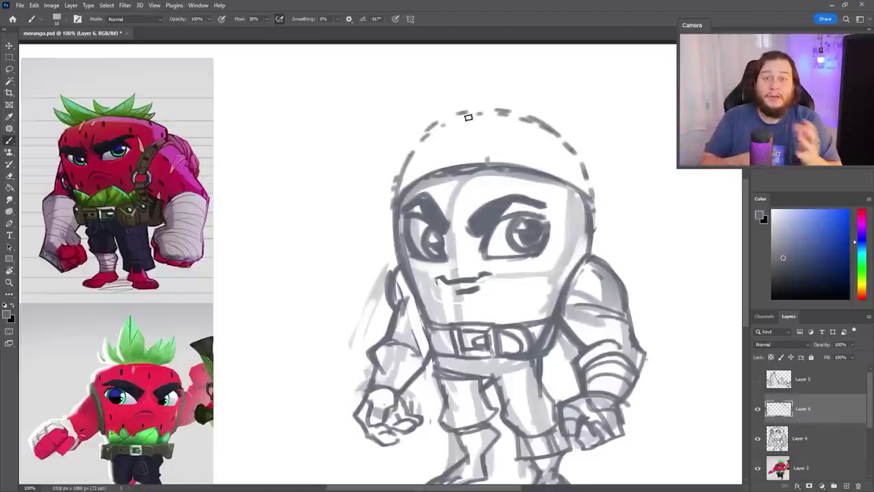
drag(471, 117, 481, 183)
key(ctrl+z)
key(ctrl+z)
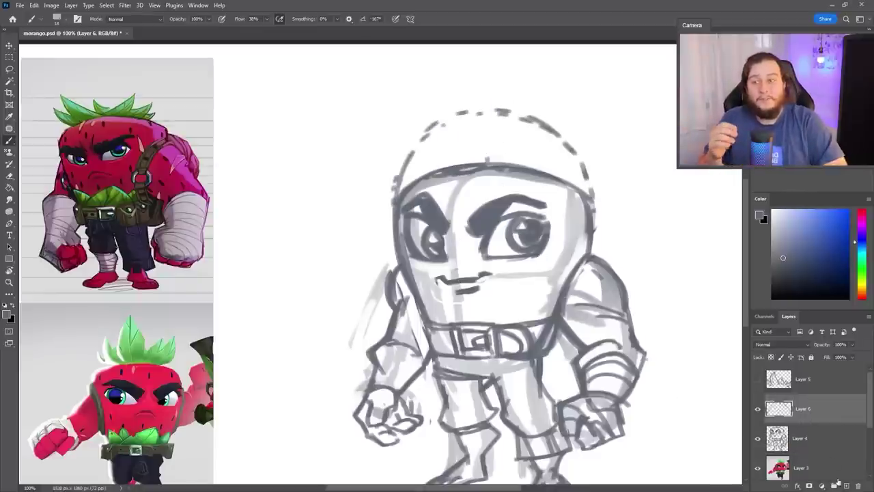
Step: On another new layer, sketch spiky leaf hair growing from the head, with a few strands falling over the forehead
key(ctrl+shift+alt+n)
key(z)
scroll(460, 267, down, 1)
scroll(459, 267, down, 1)
key(b)
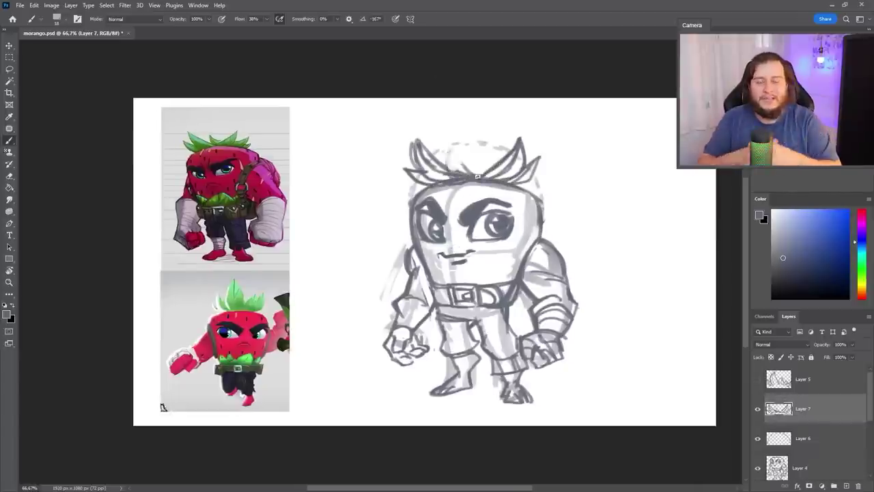
drag(428, 167, 476, 173)
key(ctrl+z)
drag(514, 137, 472, 173)
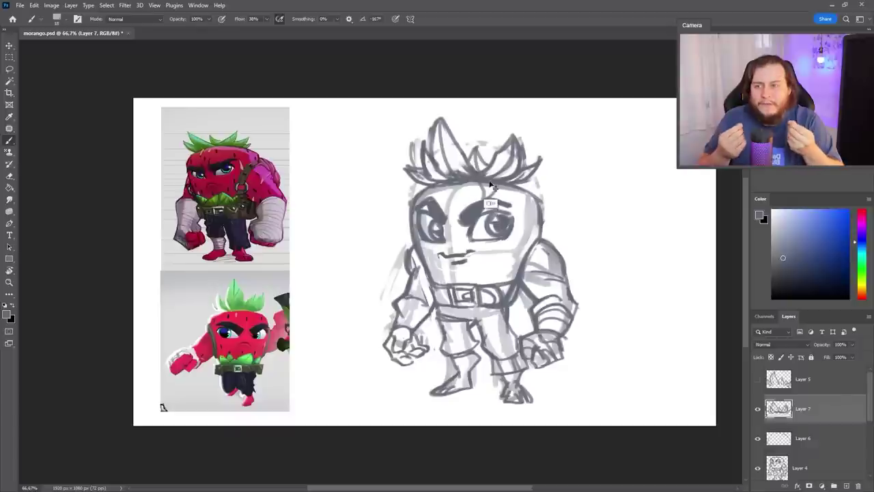
drag(466, 209, 509, 204)
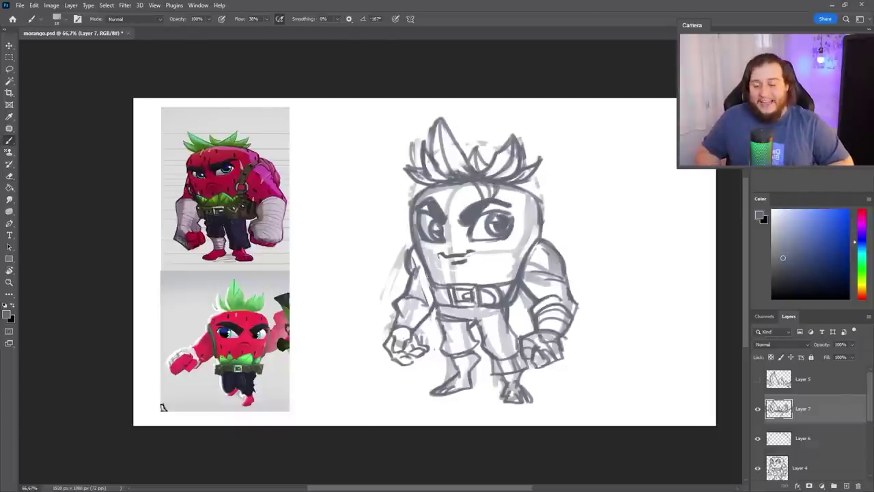
Step: On the character layer, rework the left-hand arm and lower leg contours and reshape the face with a rounded chin
scroll(481, 316, up, 1)
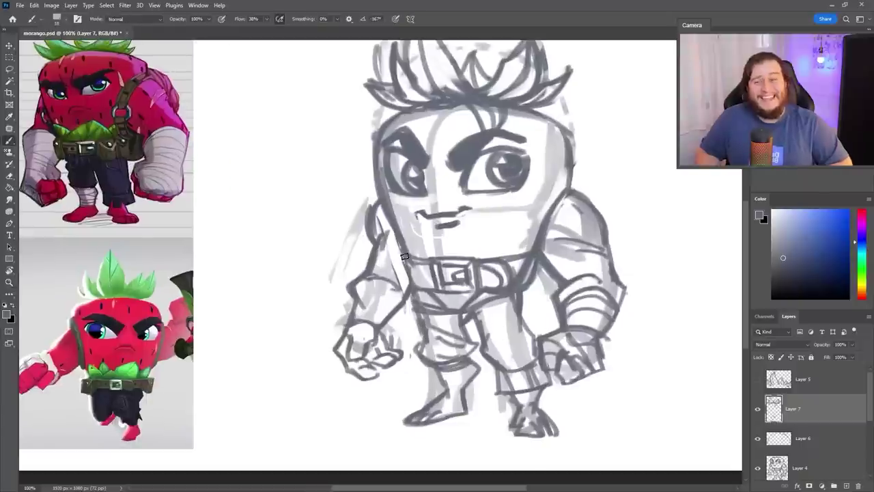
key(alt+bracketleft)
key(alt+bracketleft)
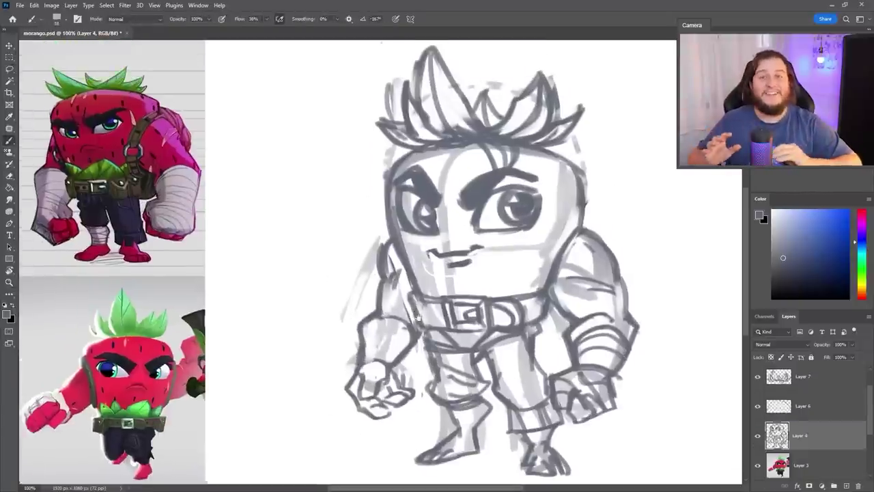
drag(382, 287, 463, 418)
key(e)
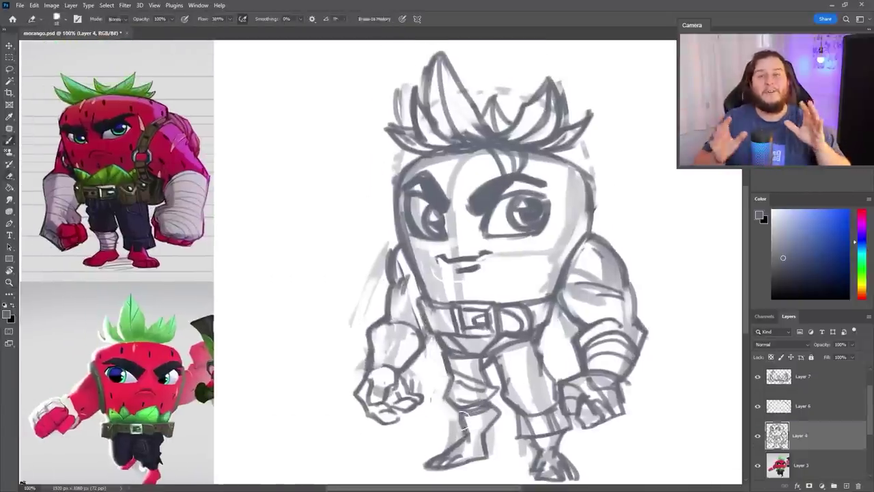
key(b)
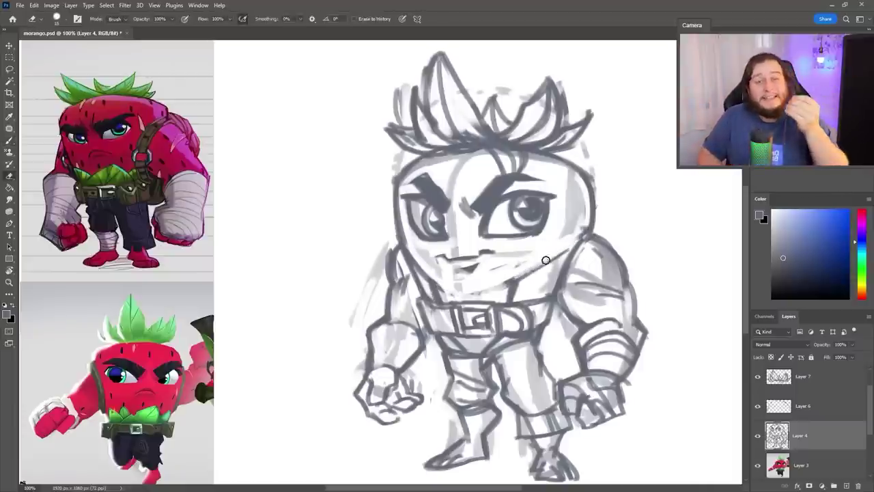
scroll(24, 464, down, 1)
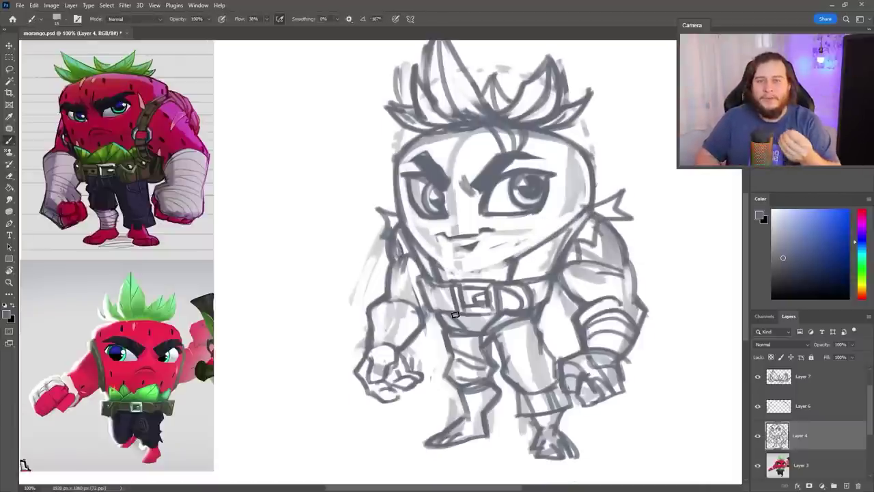
Step: Sketch a small side-view head with one eye and spiky leaf hair in the empty space beside the character
drag(683, 184, 526, 194)
drag(522, 130, 533, 176)
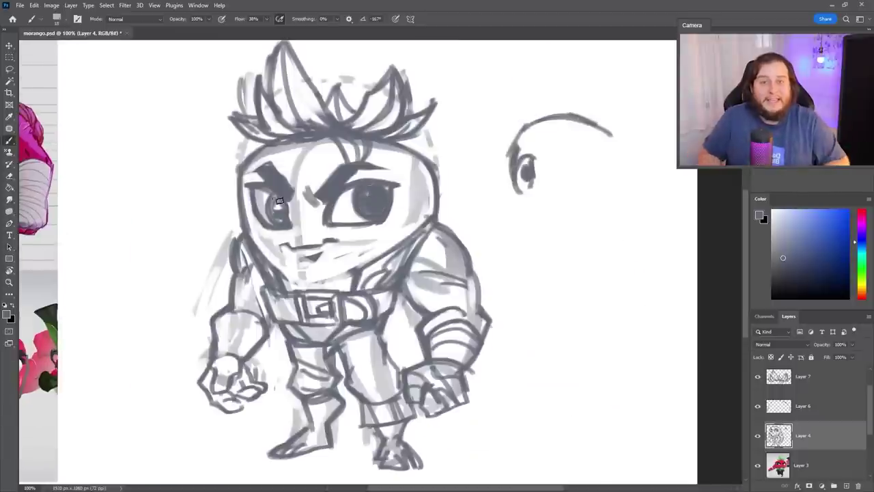
drag(470, 114, 517, 169)
drag(466, 95, 540, 80)
drag(540, 81, 586, 110)
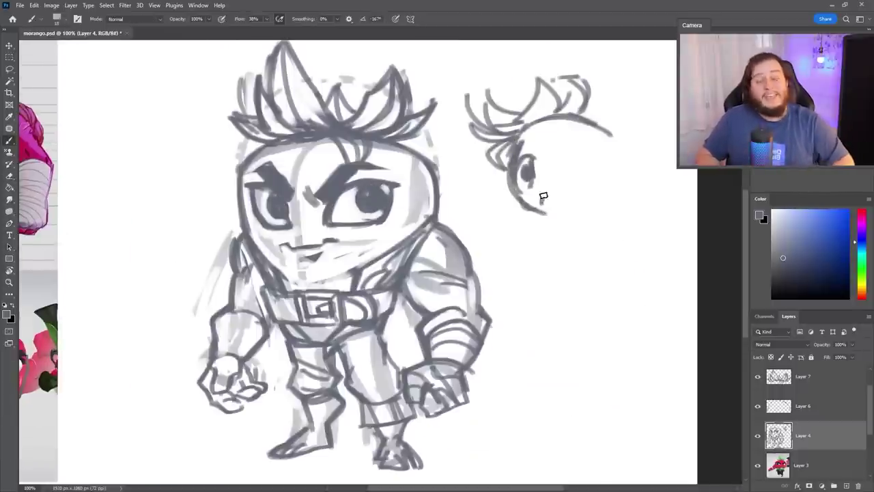
Step: Add the torso, swinging arms and bent legs to the small side-view figure to form an action pose
drag(543, 197, 581, 123)
drag(557, 136, 659, 99)
drag(621, 137, 673, 113)
mouse_move(555, 214)
mouse_down()
mouse_move(599, 182)
mouse_move(635, 232)
mouse_up()
mouse_move(549, 205)
mouse_down()
mouse_move(614, 120)
mouse_move(585, 284)
mouse_up()
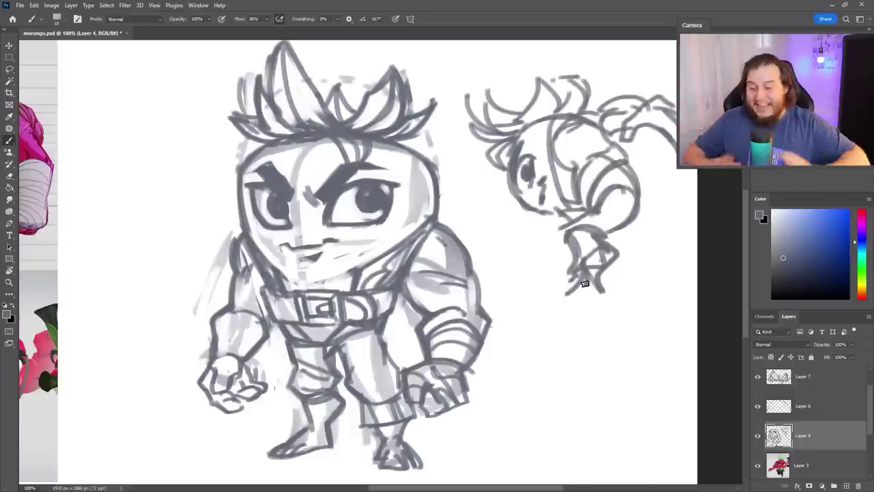
drag(543, 217, 533, 287)
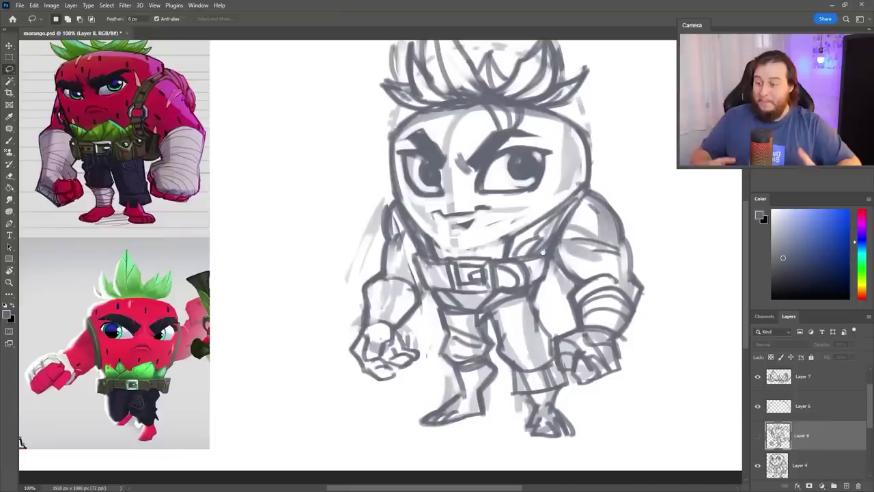
Step: Draw small oval strawberry seeds across the main character's face and arms
drag(424, 212, 444, 223)
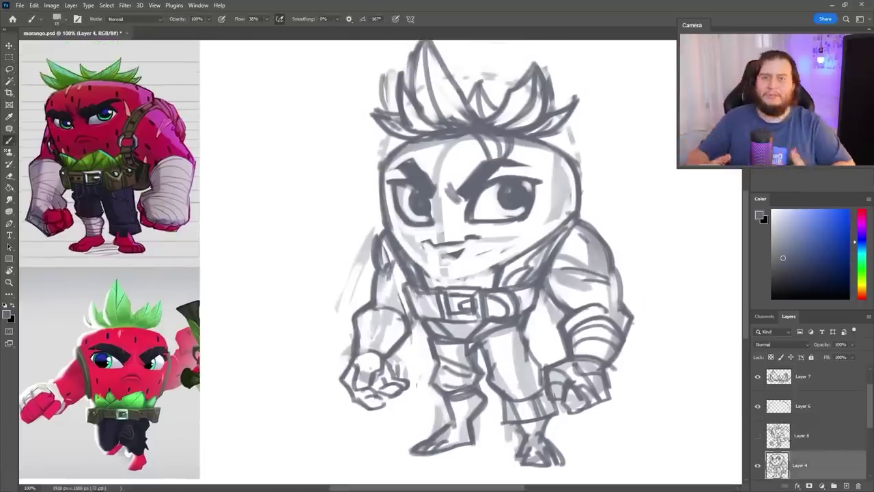
drag(561, 135, 567, 223)
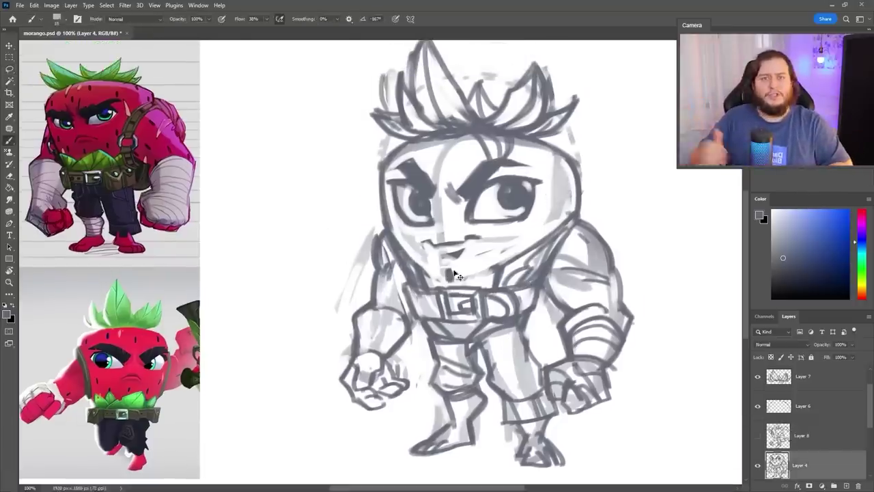
drag(455, 275, 499, 258)
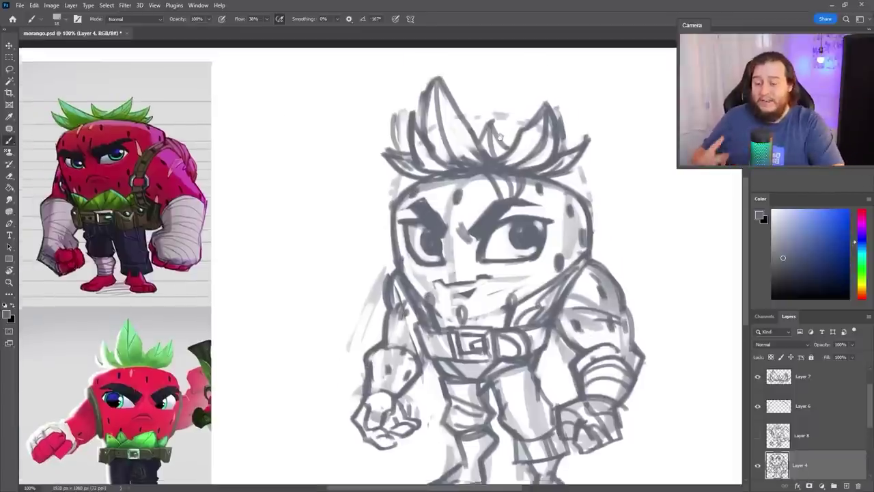
Step: Adjust the proportions of the merged character sketch with the Liquify filter
key(z)
alt+click(443, 253)
alt+click(443, 253)
click(442, 253)
key(b)
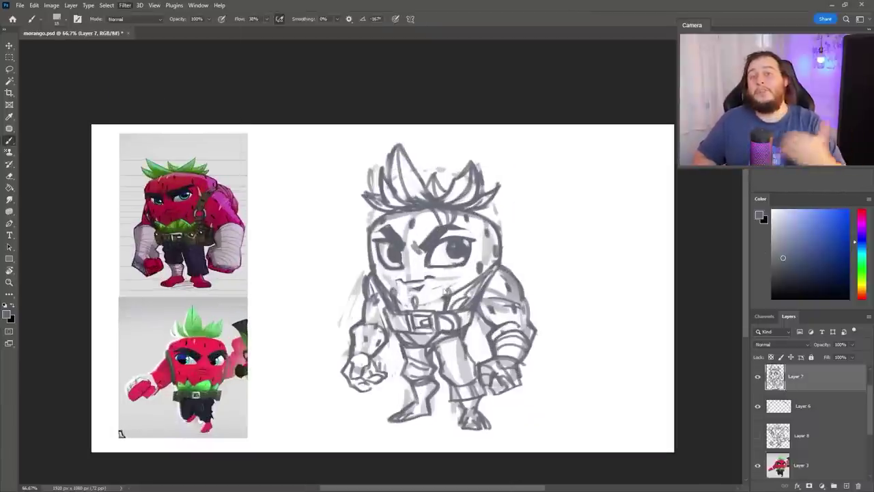
key(ctrl+shift+x)
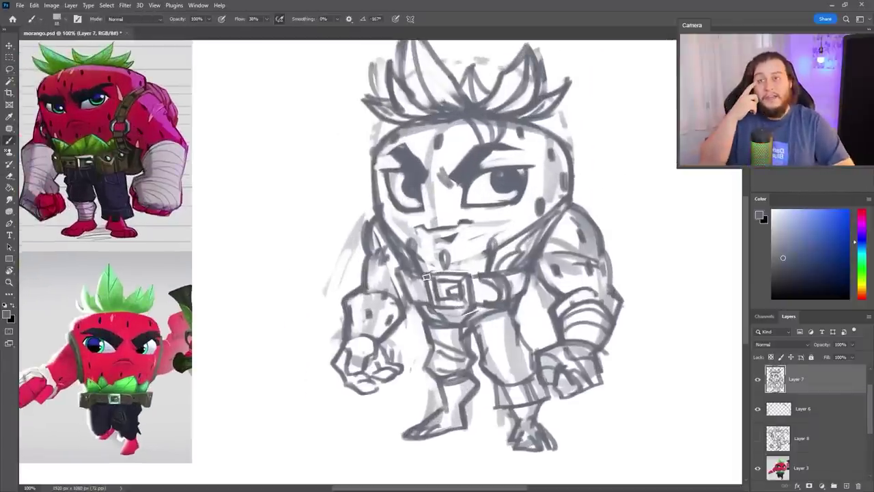
key(e)
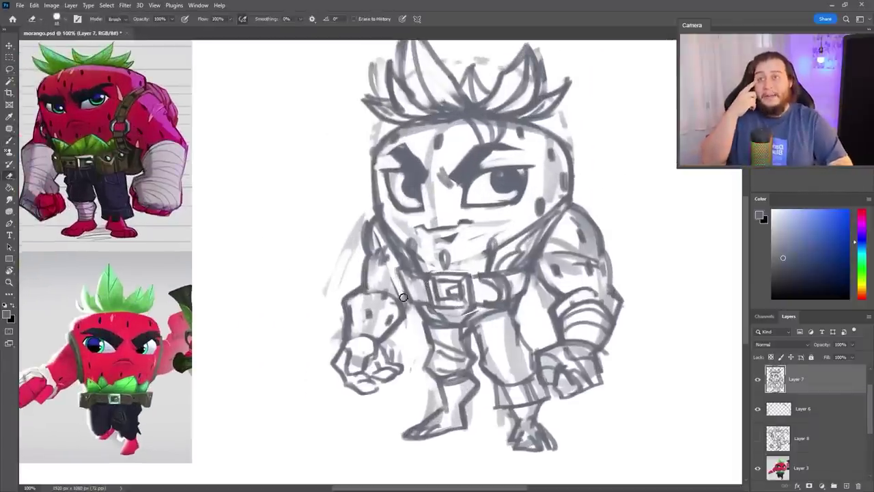
right_click(515, 112)
key(Escape)
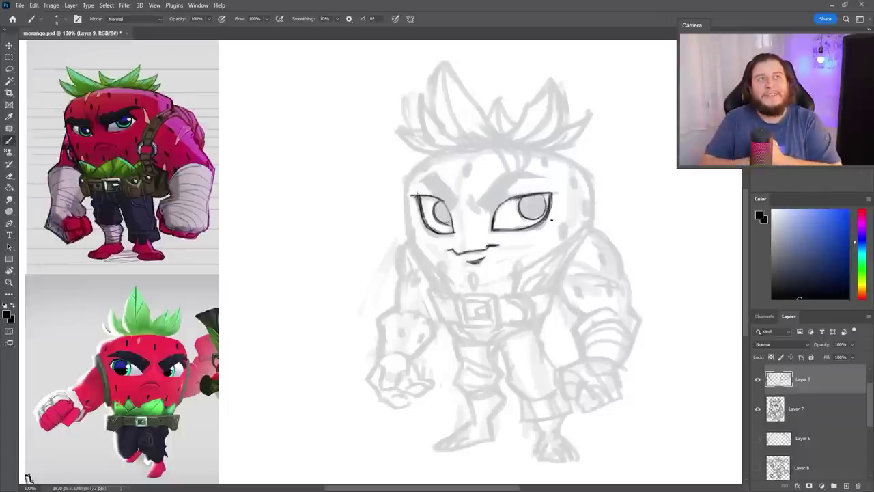
Step: Outline the head, shoulder strap and bulky arm with its clenched fist in dark lines over the faded sketch
drag(440, 154, 436, 287)
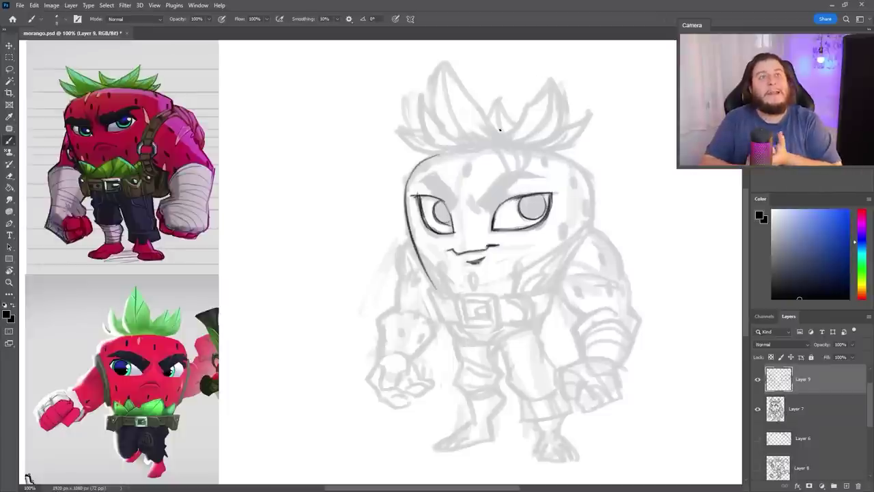
mouse_move(544, 152)
mouse_down()
mouse_move(591, 231)
mouse_move(521, 270)
mouse_move(579, 235)
mouse_up()
drag(516, 292, 595, 212)
drag(564, 270, 585, 358)
mouse_move(594, 220)
mouse_down()
mouse_move(628, 277)
mouse_move(617, 366)
mouse_up()
mouse_move(566, 375)
mouse_down()
mouse_move(578, 408)
mouse_move(623, 406)
mouse_move(582, 403)
mouse_up()
Step: Draw the wide buckled belt with its looped end around the waist, and outline the angry eyebrows
drag(478, 273, 519, 276)
drag(502, 333, 547, 330)
mouse_move(497, 327)
mouse_down()
mouse_move(544, 294)
mouse_move(503, 304)
mouse_move(536, 306)
mouse_up()
mouse_move(511, 325)
mouse_down()
mouse_move(537, 315)
mouse_move(541, 292)
mouse_move(580, 326)
mouse_move(567, 322)
mouse_up()
drag(572, 287, 604, 301)
drag(471, 290, 497, 301)
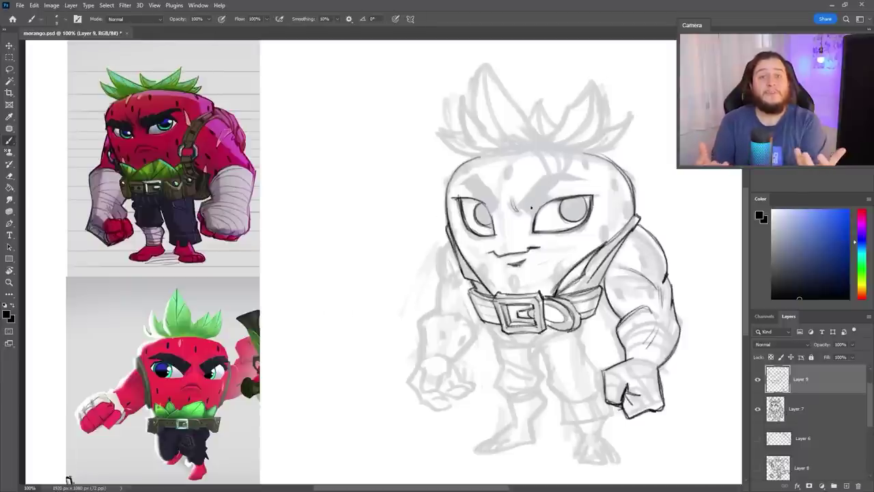
drag(519, 209, 589, 176)
drag(457, 183, 497, 205)
Step: Outline the relaxed arm with its open hand, and refine the finger lines of the clenched fist
drag(440, 274, 471, 322)
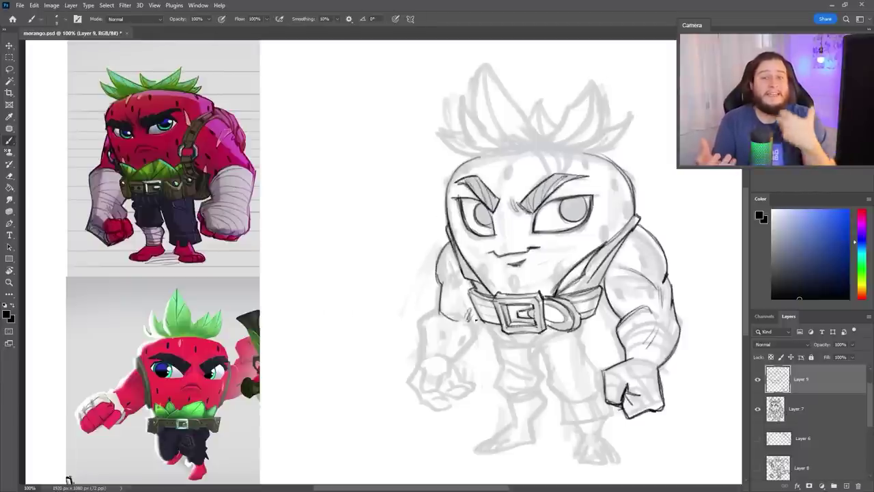
drag(421, 362, 410, 410)
drag(456, 394, 439, 414)
drag(443, 369, 423, 393)
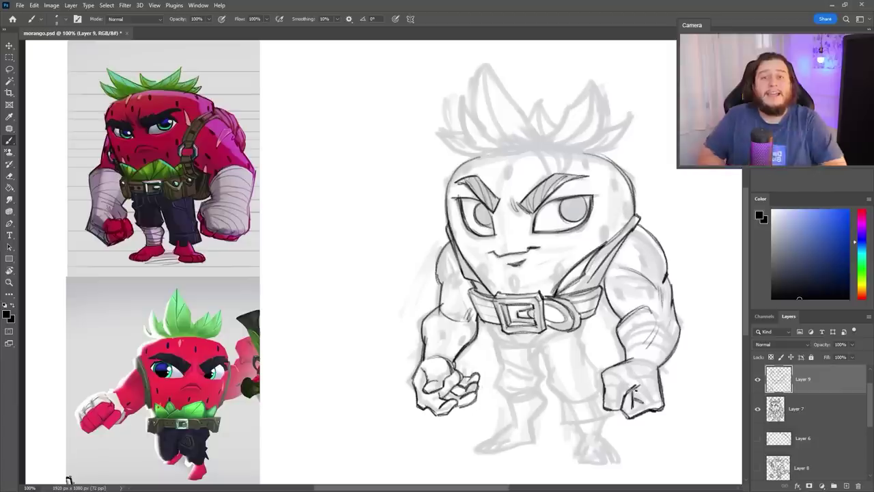
drag(633, 390, 648, 409)
drag(604, 369, 592, 399)
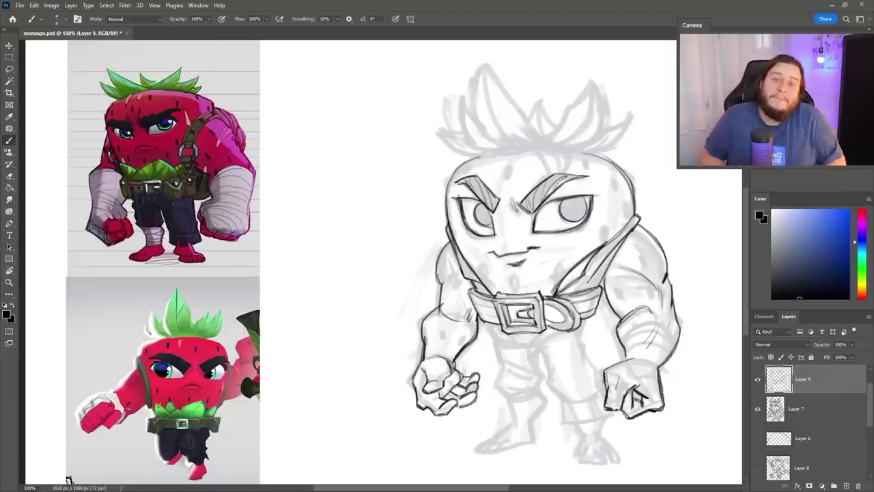
Step: Draw the rolled-up trousers with their folds, plus the lower legs and bare feet
mouse_move(498, 335)
mouse_down()
mouse_move(546, 345)
mouse_move(502, 393)
mouse_up()
mouse_move(540, 352)
mouse_down()
mouse_move(599, 374)
mouse_move(550, 382)
mouse_move(600, 374)
mouse_up()
drag(509, 399, 478, 451)
drag(479, 451, 539, 441)
drag(601, 395, 599, 437)
mouse_move(567, 403)
mouse_down()
mouse_move(586, 455)
mouse_move(611, 468)
mouse_up()
drag(601, 431, 625, 467)
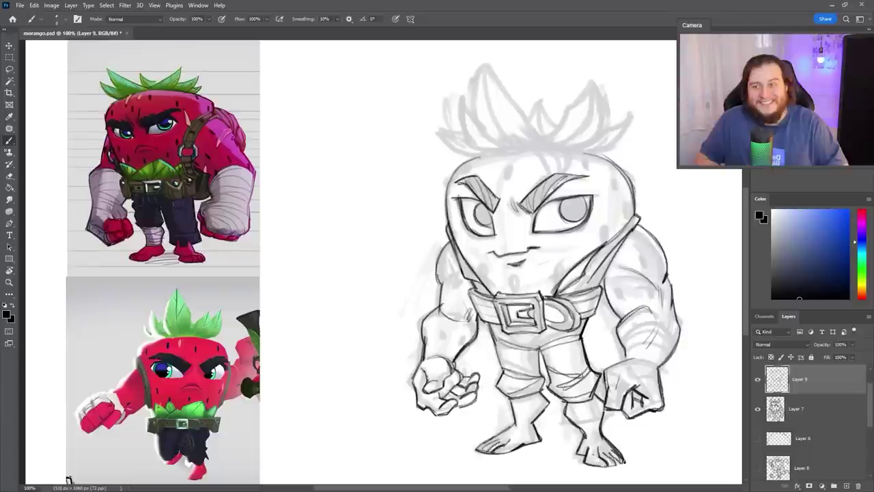
drag(567, 396, 600, 406)
Step: Outline the leaf hair, including a pointed leaf lock falling over the forehead
scroll(574, 403, up, 1)
drag(530, 168, 559, 212)
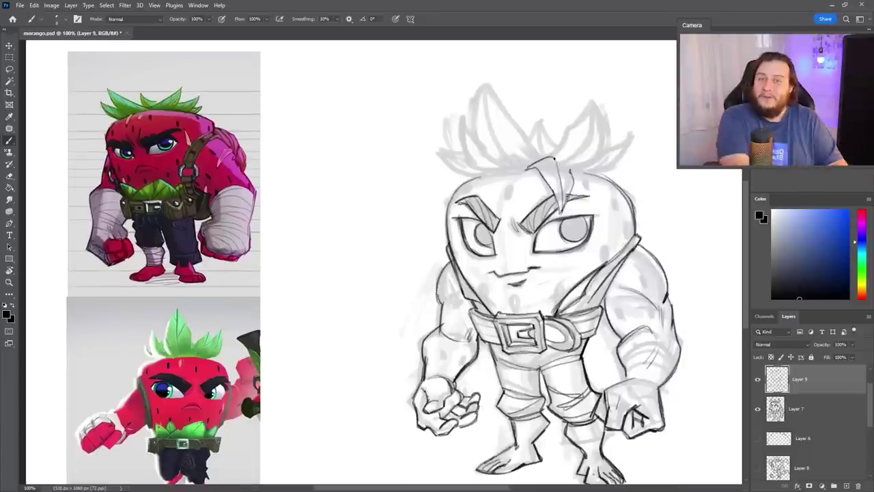
drag(528, 168, 561, 209)
mouse_move(547, 165)
mouse_down()
mouse_move(572, 194)
mouse_move(523, 136)
mouse_move(532, 166)
mouse_move(605, 104)
mouse_up()
drag(574, 170, 628, 145)
drag(478, 164, 462, 112)
drag(462, 113, 509, 167)
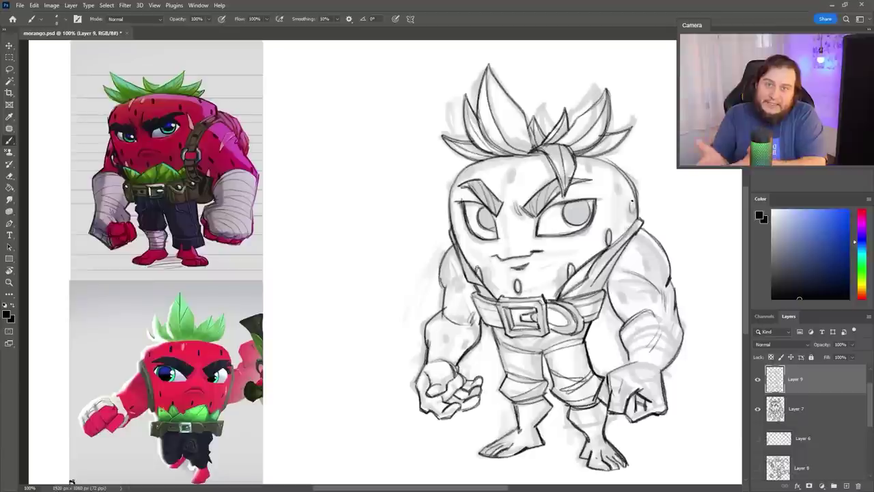
Step: Draw oval seeds on the bulky arm and bandage wraps around its forearm and fist
drag(653, 246, 653, 261)
mouse_move(624, 290)
mouse_down()
mouse_move(623, 303)
mouse_move(665, 313)
mouse_up()
drag(648, 325, 646, 341)
drag(675, 343, 673, 359)
drag(606, 364, 608, 376)
drag(634, 368, 657, 370)
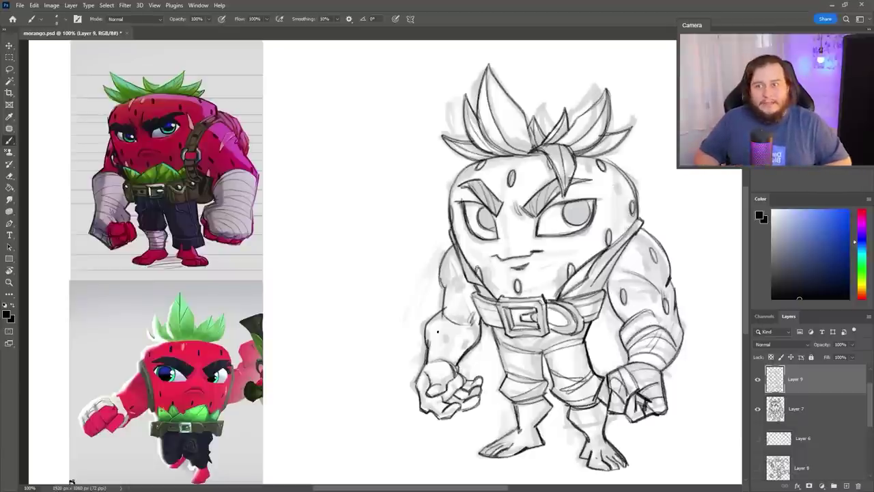
Step: Add oval seeds to the shoulder and forearm of the open-handed arm
drag(439, 327, 439, 340)
drag(465, 340, 464, 355)
drag(442, 248, 444, 262)
drag(449, 276, 457, 298)
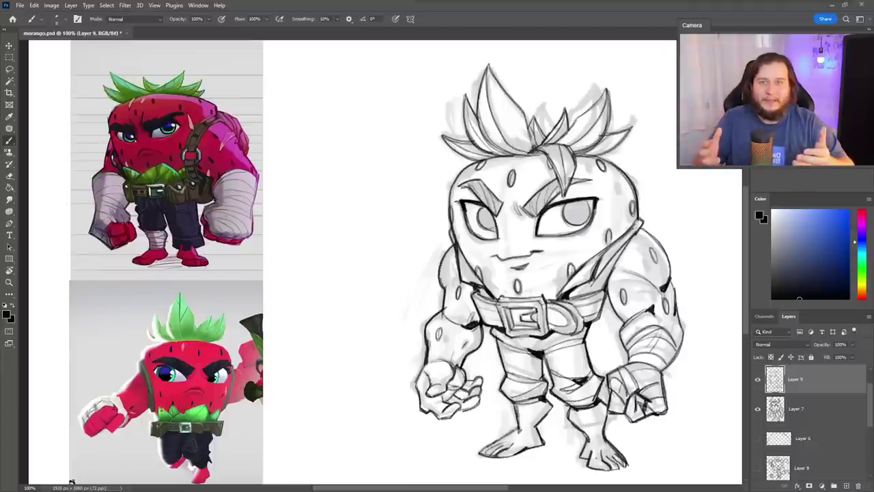
Step: Fill in flat colours under the line art: red body, light green leaves, grey bandages and an olive-brown belt
key(e)
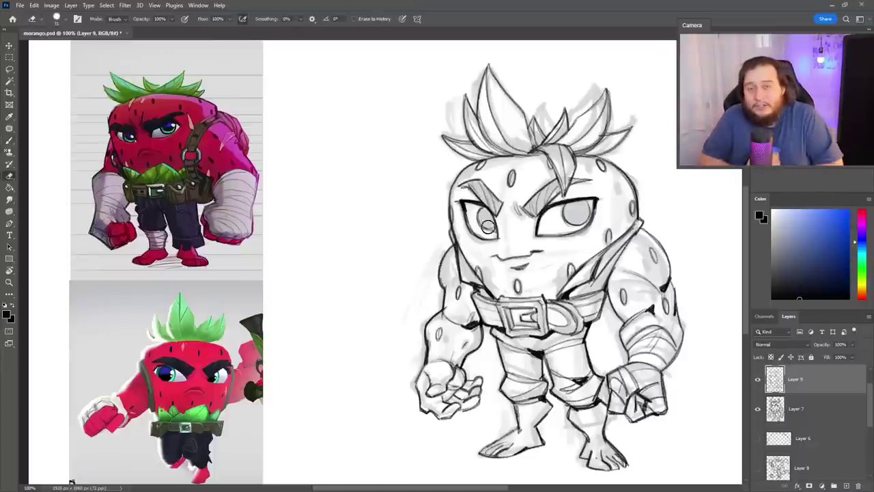
key(b)
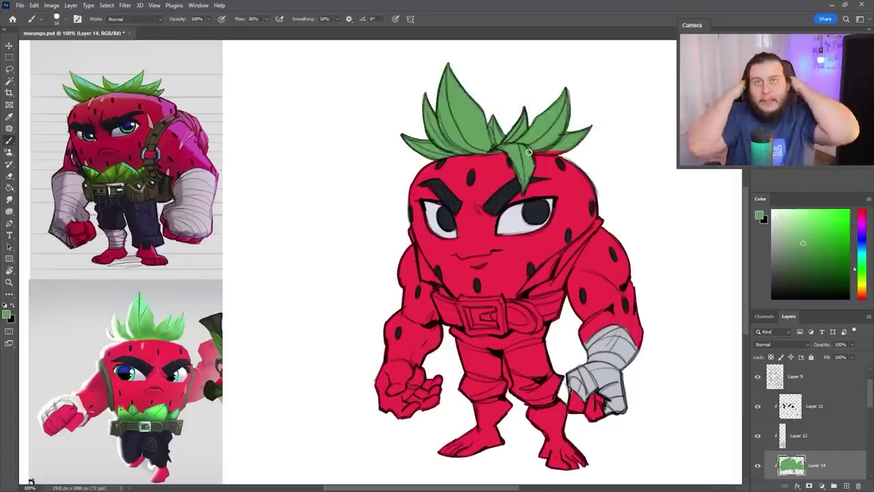
right_click(302, 301)
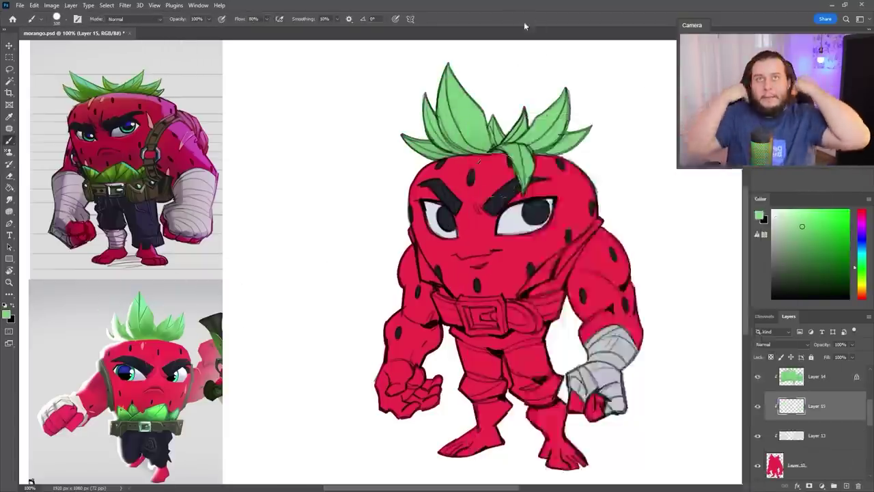
right_click(452, 307)
right_click(525, 307)
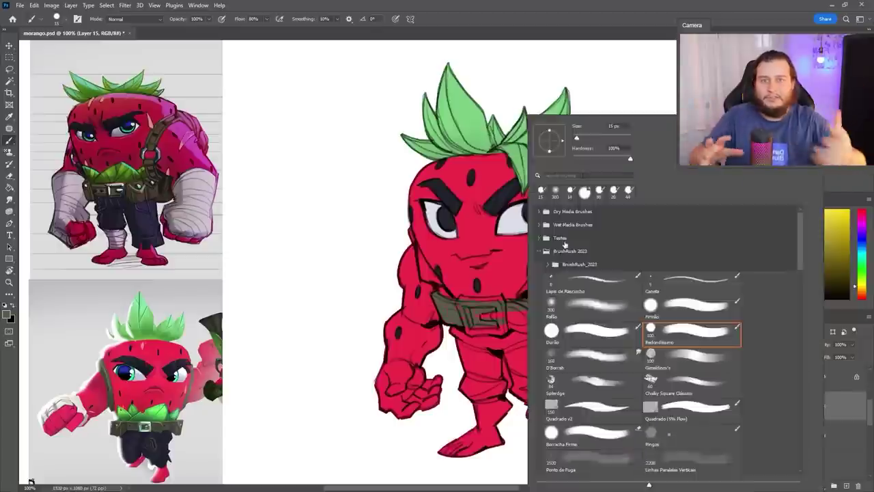
drag(478, 321, 556, 308)
Step: Paint the shoulder straps off-white and the trousers slate blue on new layers
click(845, 486)
right_click(539, 205)
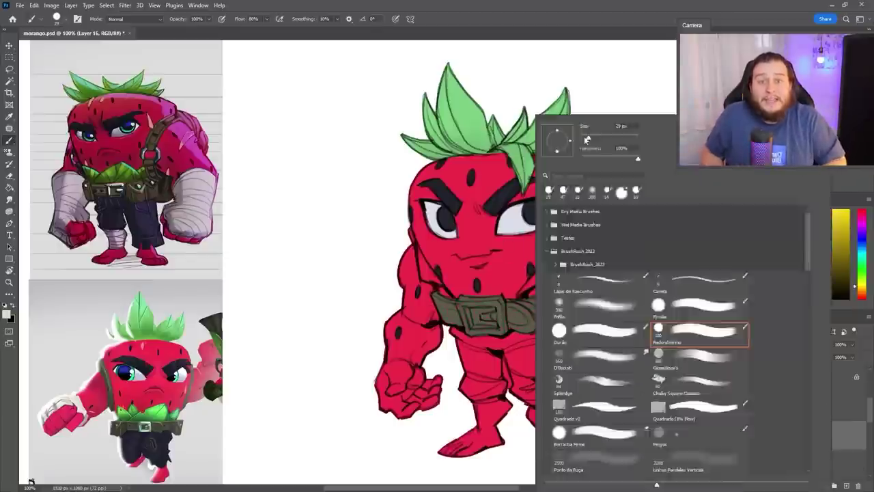
drag(429, 265, 437, 293)
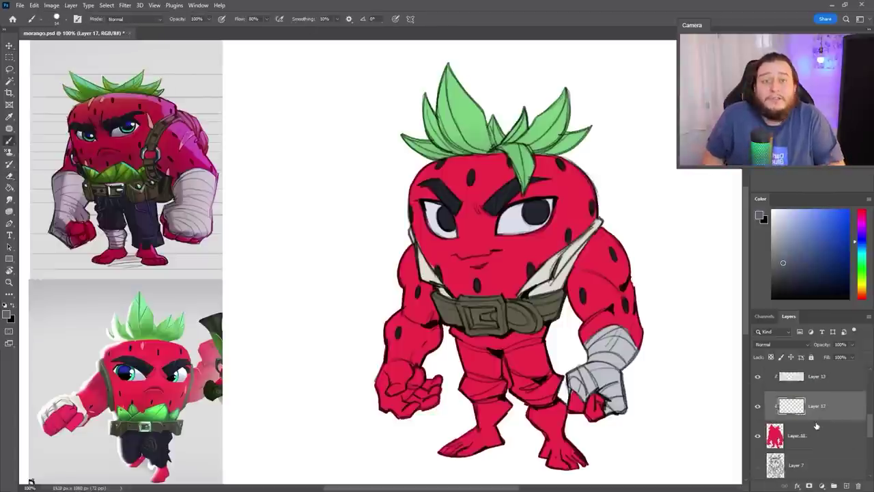
key(alt+bracketleft)
key(e)
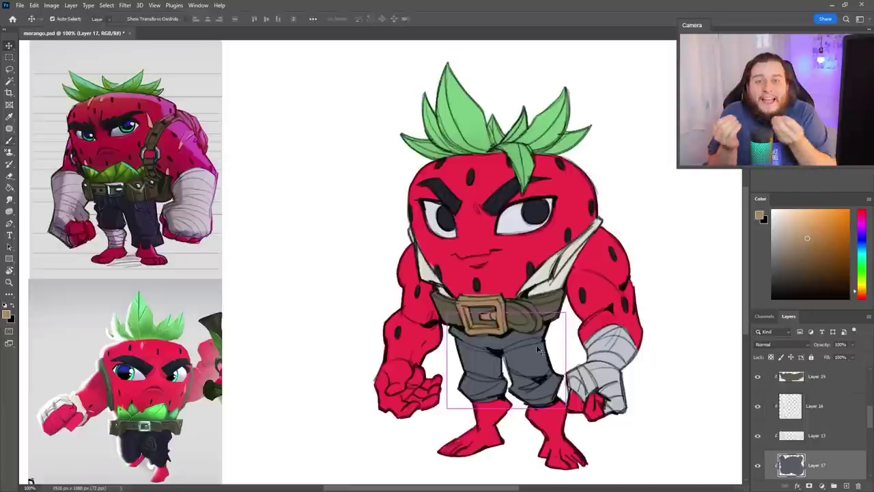
Step: Shift the clothing to grey-green tones with Hue/Saturation, and paint a warm glint in each eye
key(ctrl+u)
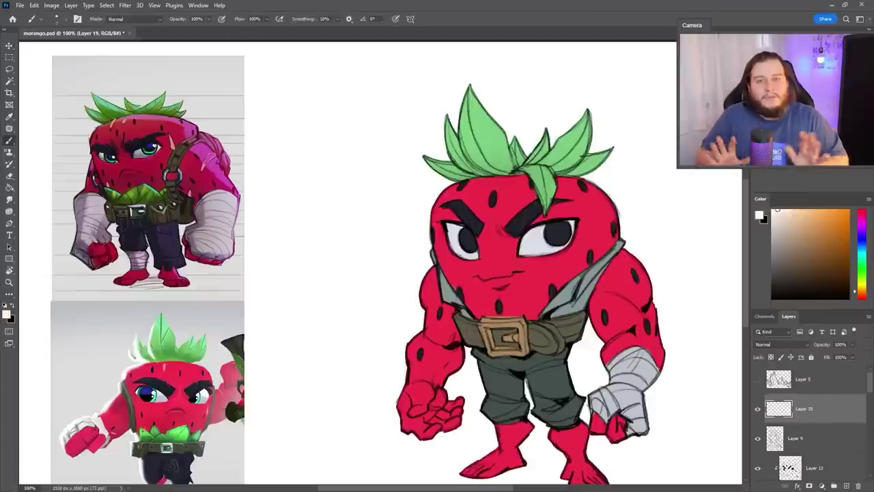
click(460, 236)
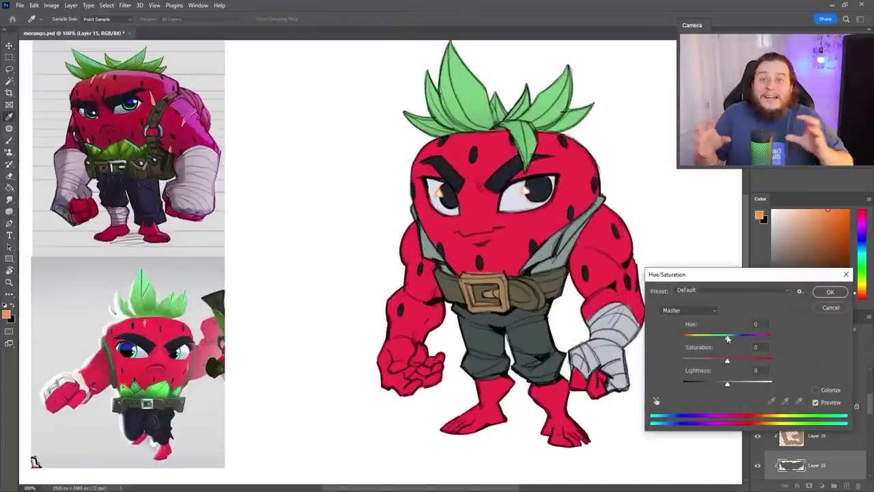
key(Return)
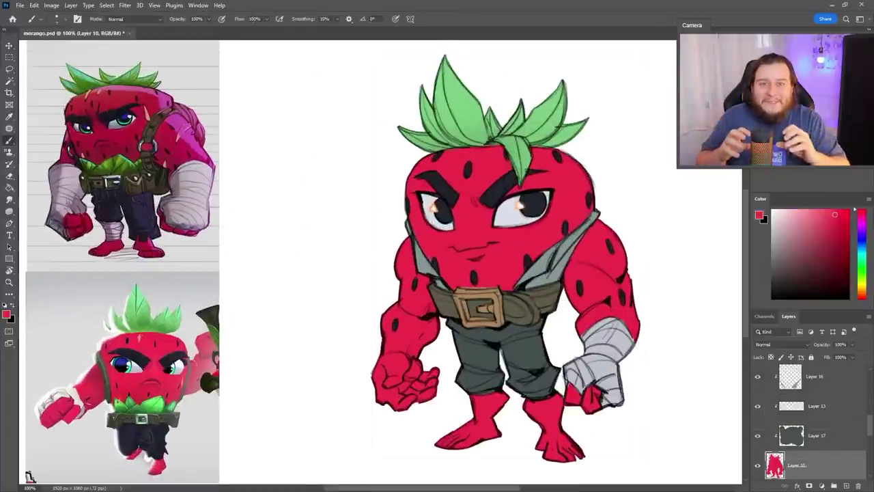
Step: Lock the red body layer's transparent pixels and shade the face below the mouth with a darker red
key(slash)
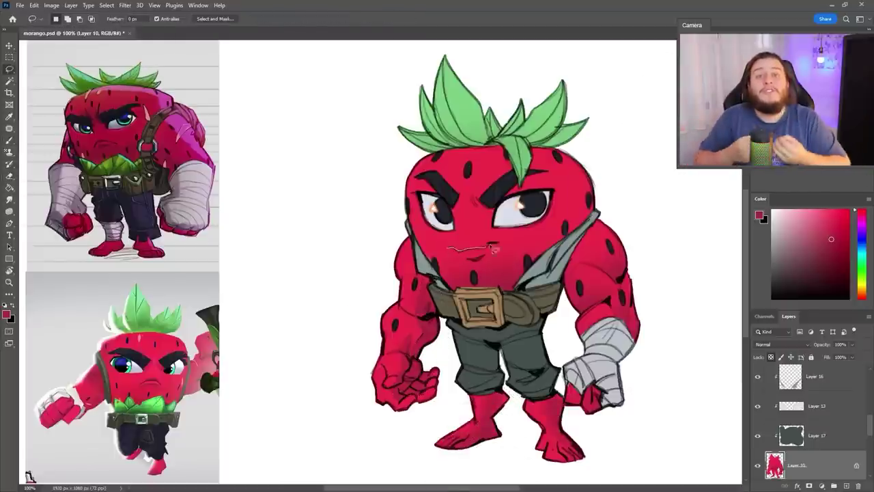
key(b)
right_click(493, 250)
alt+click(481, 243)
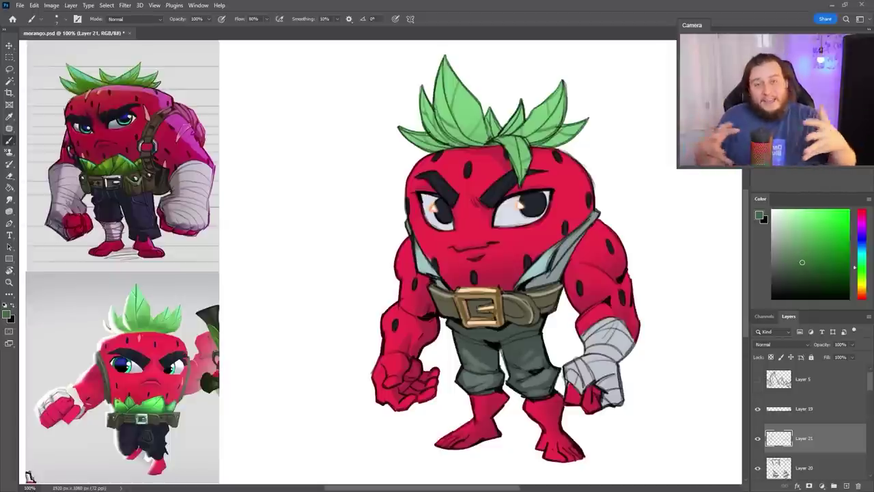
Step: Paint blue irises in both eyes on a new layer and tone them to a dusky blue with Hue/Saturation
key(ctrl+shift+alt+n)
key(b)
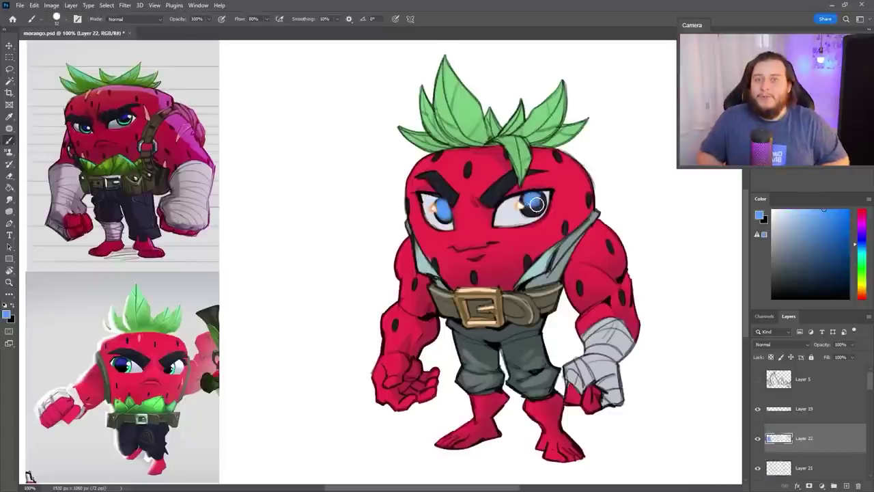
key(ctrl+u)
drag(727, 336, 680, 337)
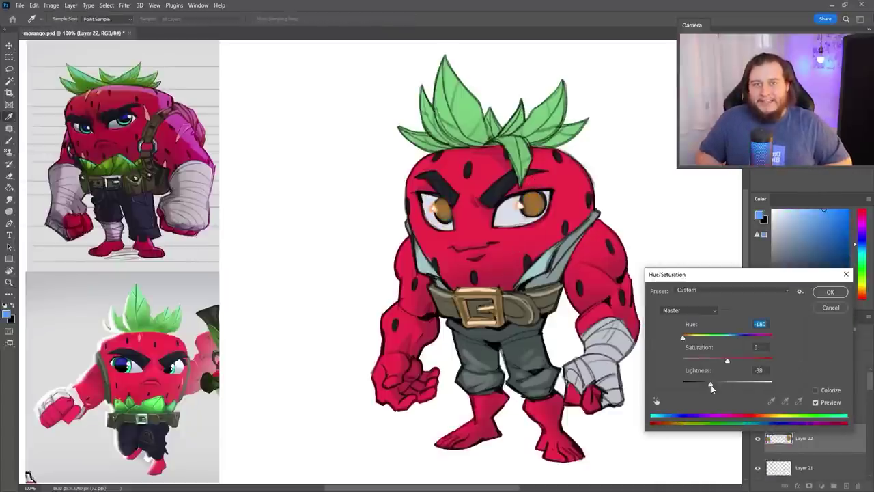
click(829, 293)
key(v)
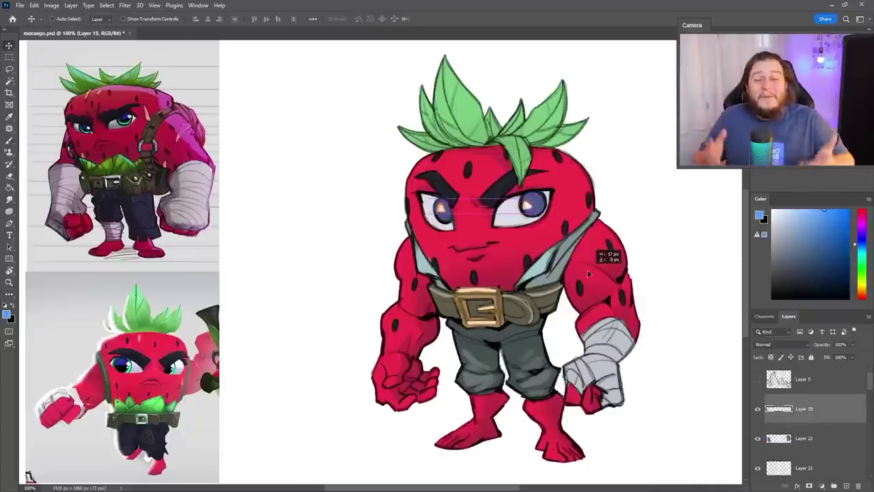
click(661, 297)
Step: Lock the line-art layer's transparent pixels and tint the outlines with darker shades of the colours they border
ctrl+click(661, 297)
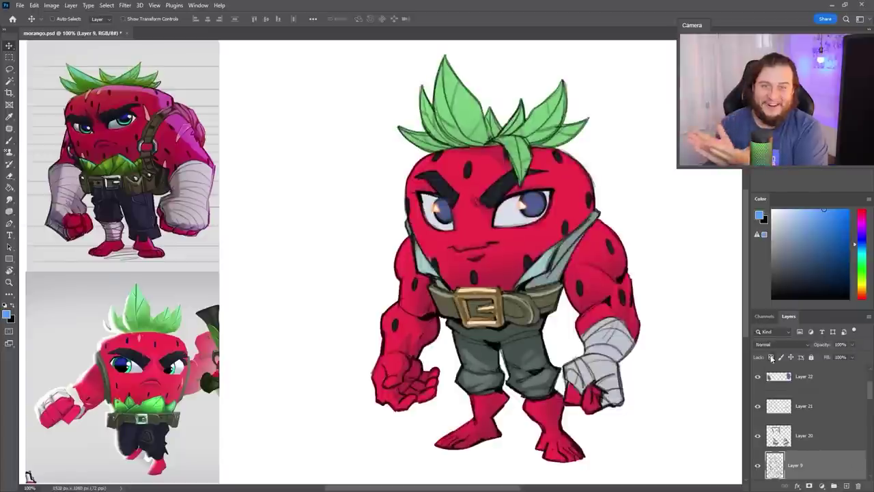
key(b)
alt+click(381, 254)
right_click(717, 280)
alt+click(427, 263)
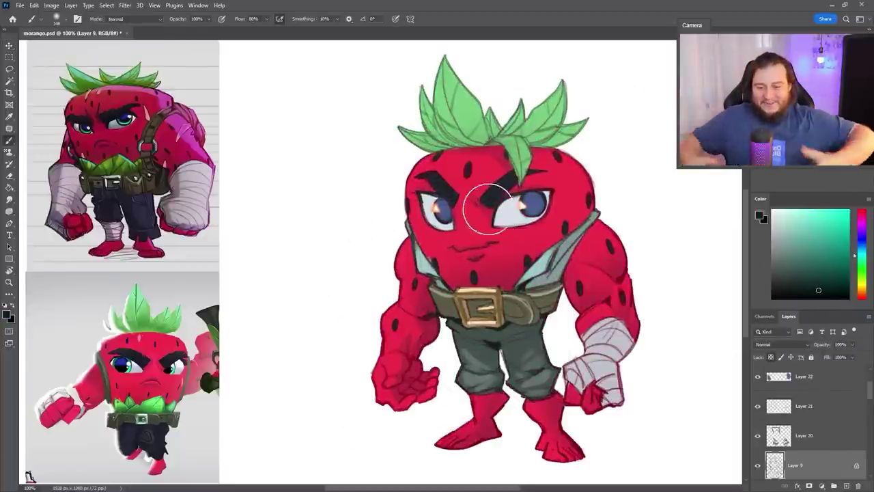
Step: Fill lasso-selected light areas of the leaf hair with pale green on a new layer and clip it below the line art
click(845, 486)
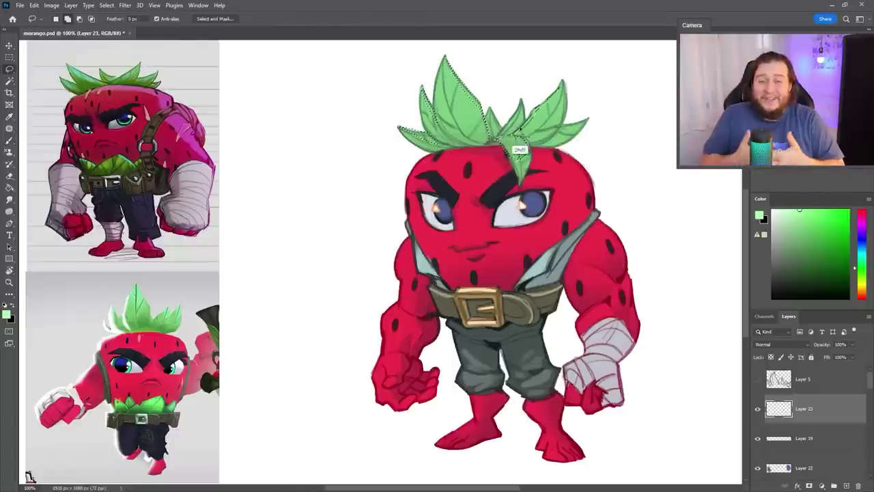
key(g)
click(556, 141)
key(ctrl+d)
drag(804, 408, 819, 436)
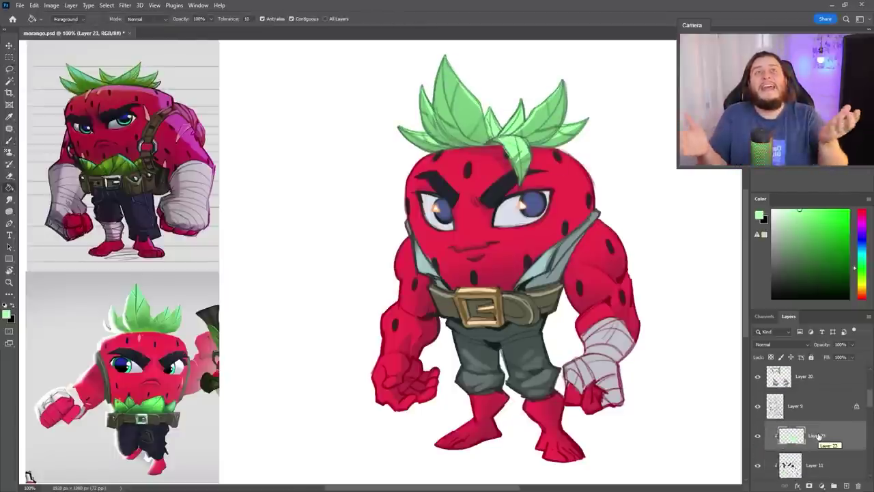
Step: Darken the trousers to an olive brown with Hue/Saturation and recolour their painted fold highlights to match
key(ctrl+u)
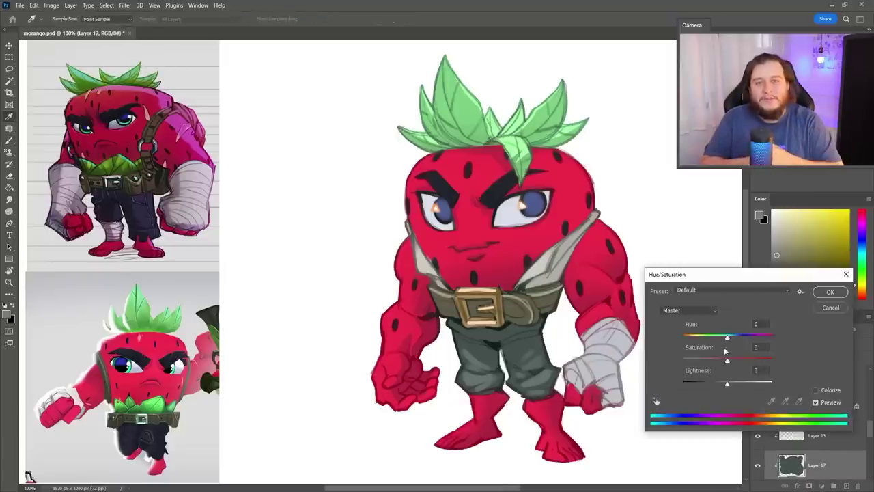
drag(728, 381, 714, 385)
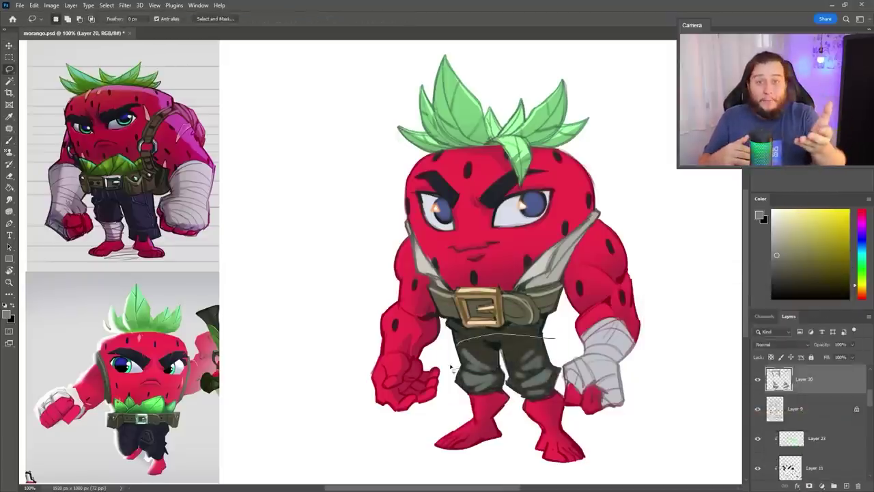
key(ctrl+u)
drag(727, 336, 698, 338)
key(Return)
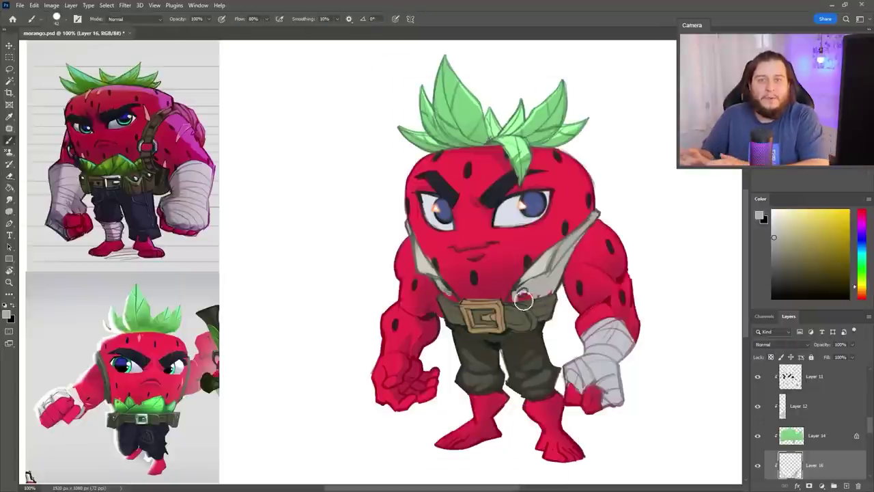
Step: Recolour the cloth above the belt with Hue -70, Saturation -60 and Lightness -32, and make the leaf hair more saturated with Lightness -18
ctrl+click(438, 333)
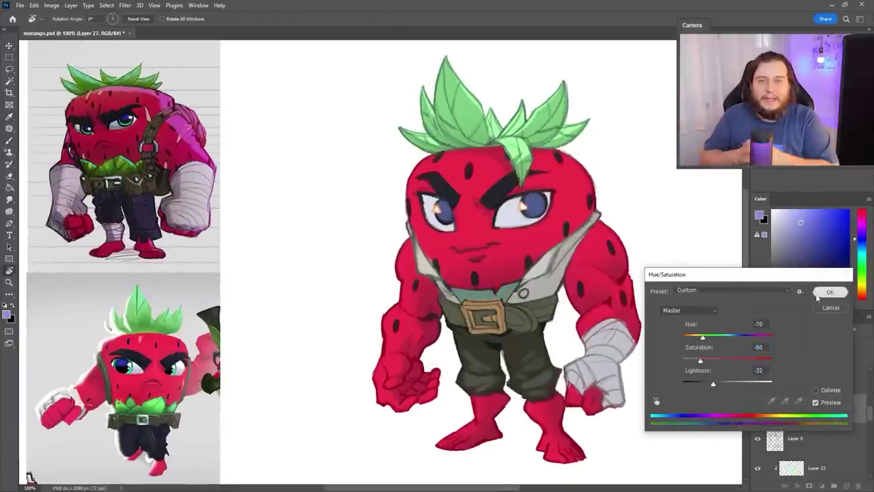
click(819, 294)
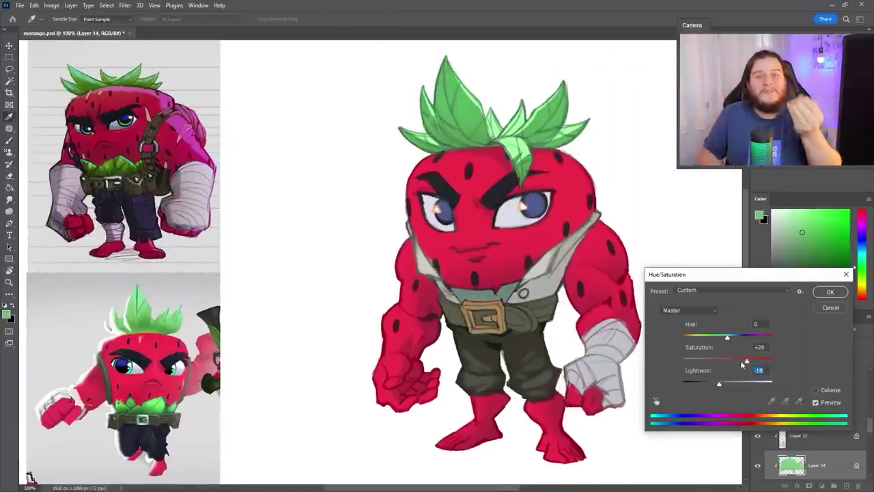
key(Return)
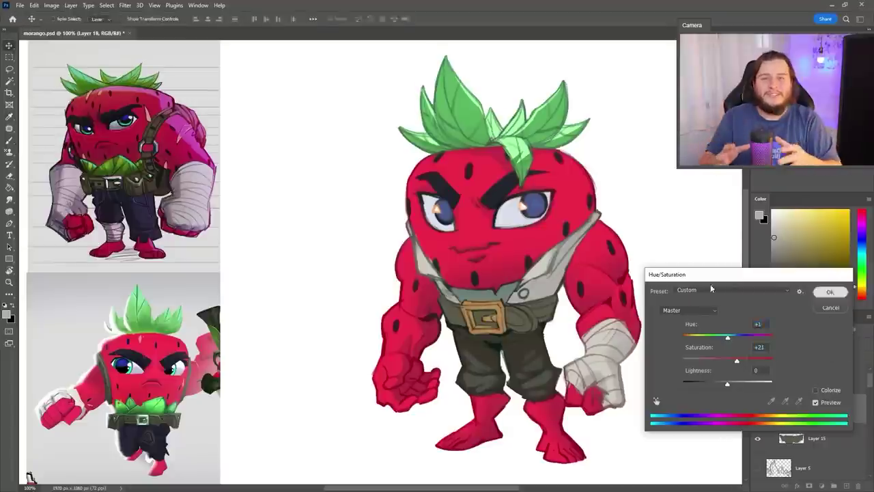
Step: Adjust the gold belt buckle's colour with Hue +1 and Saturation +21
key(Return)
key(e)
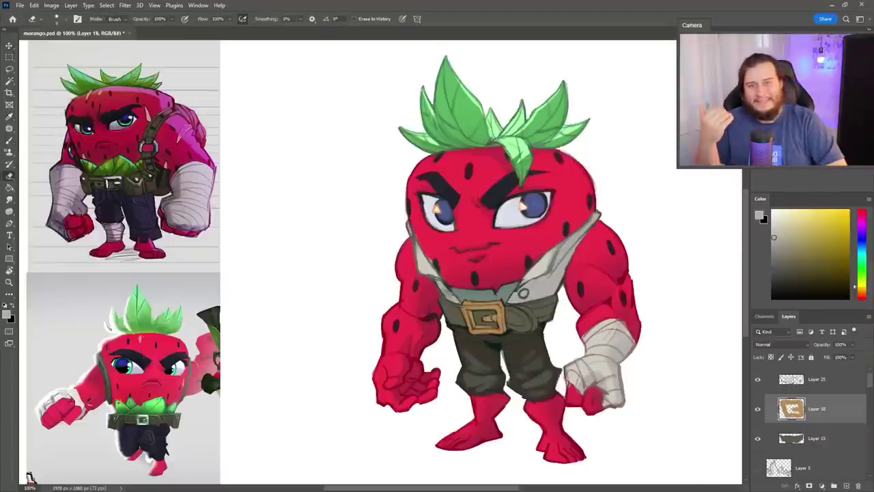
right_click(569, 120)
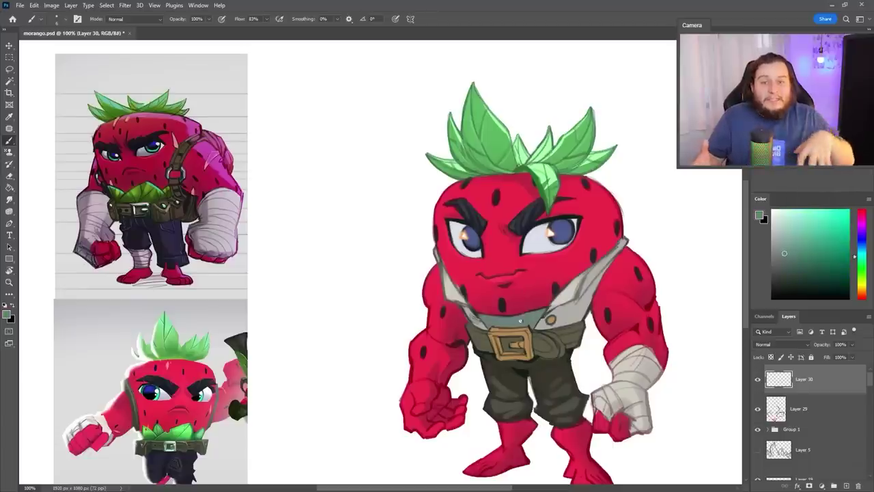
Step: Paint over the rough edges of the teal cloth above the belt and the grey vest flaps with sampled colours
drag(511, 317, 503, 326)
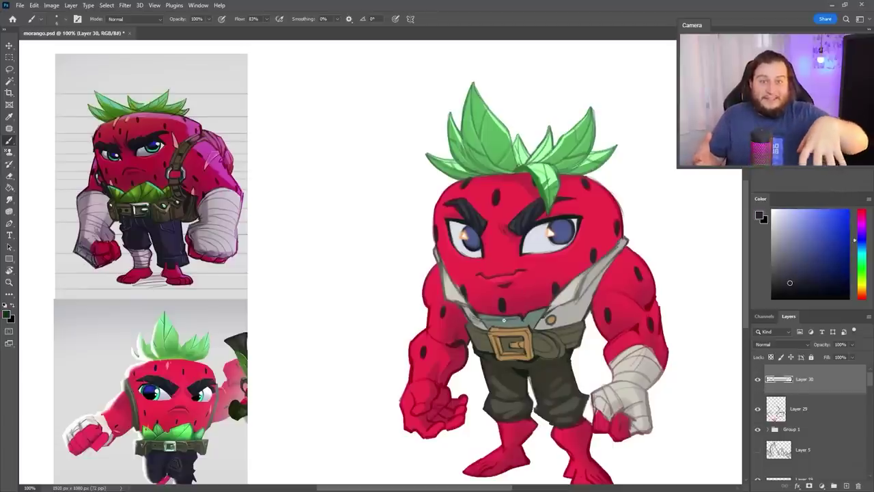
alt+click(469, 308)
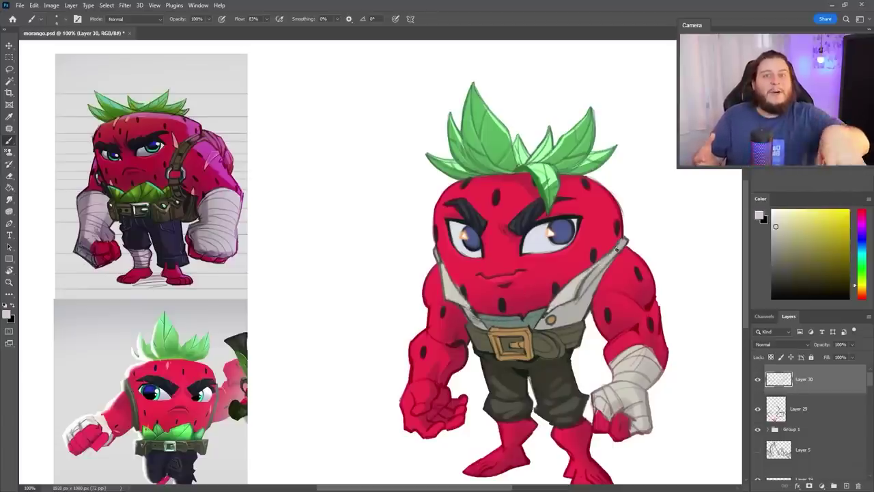
key(r)
drag(471, 311, 519, 287)
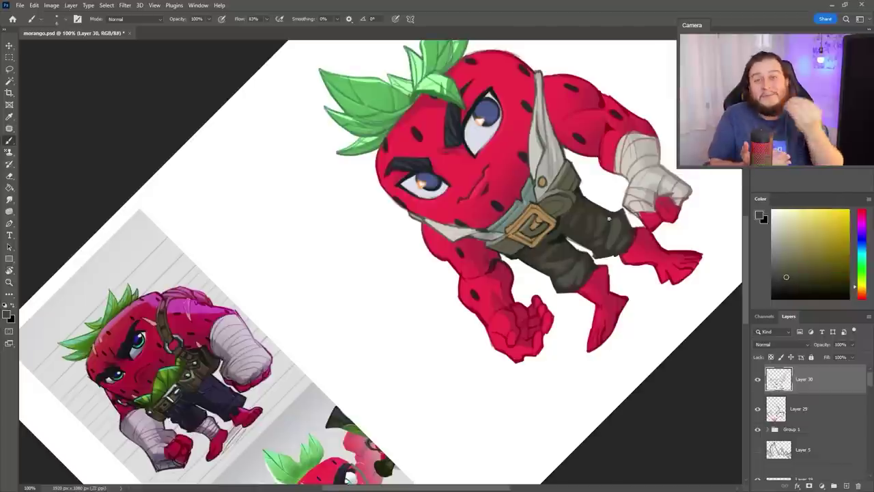
Step: Refine the trousers' folds and edges with dark and olive greens sampled from the painting
alt+click(565, 274)
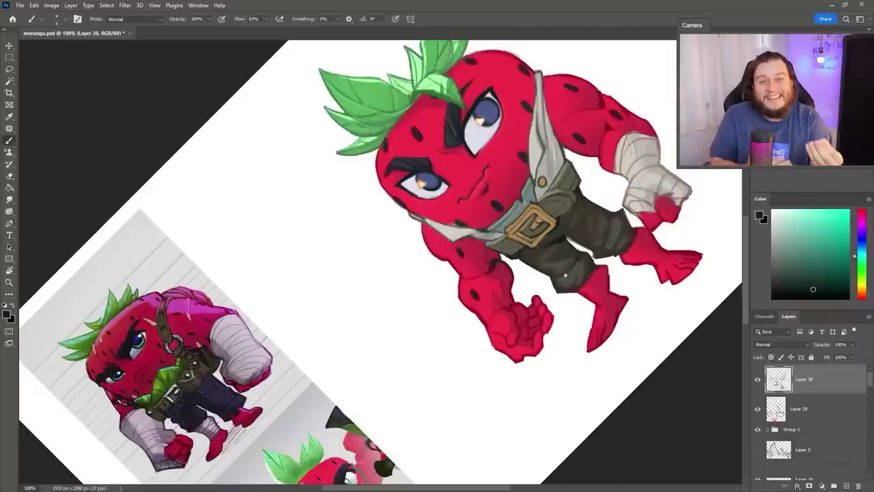
drag(628, 249, 42, 466)
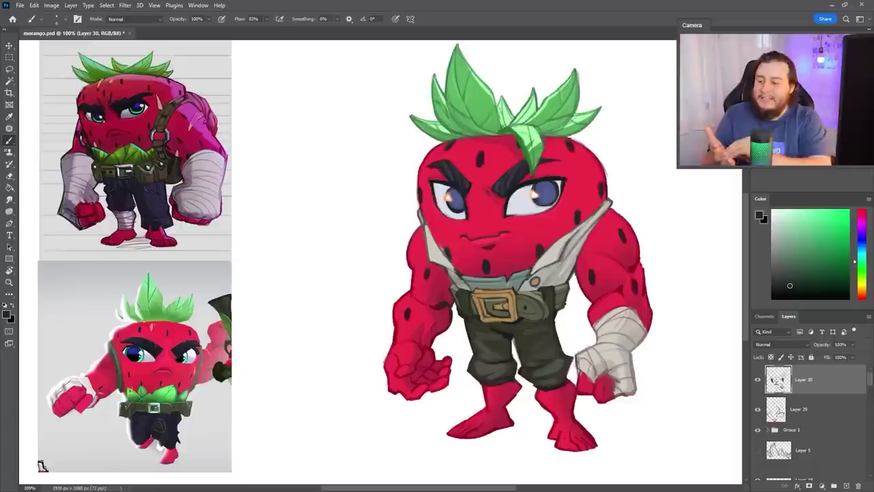
alt+click(507, 333)
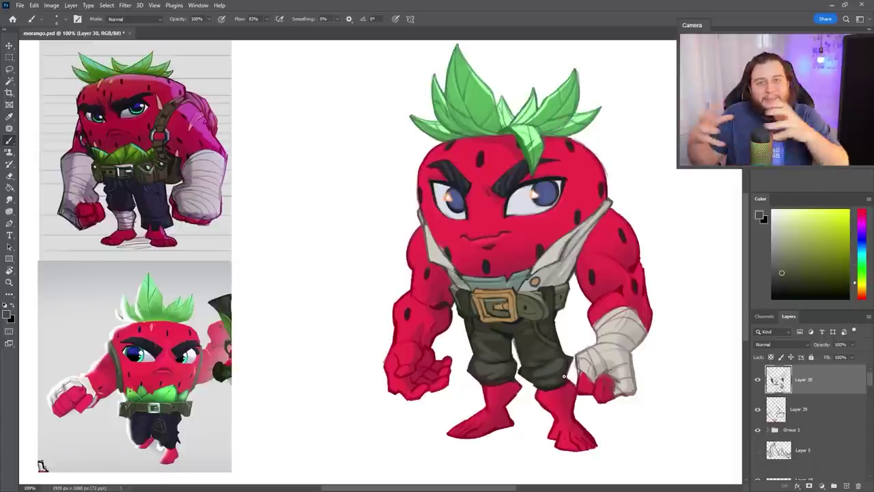
alt+click(604, 280)
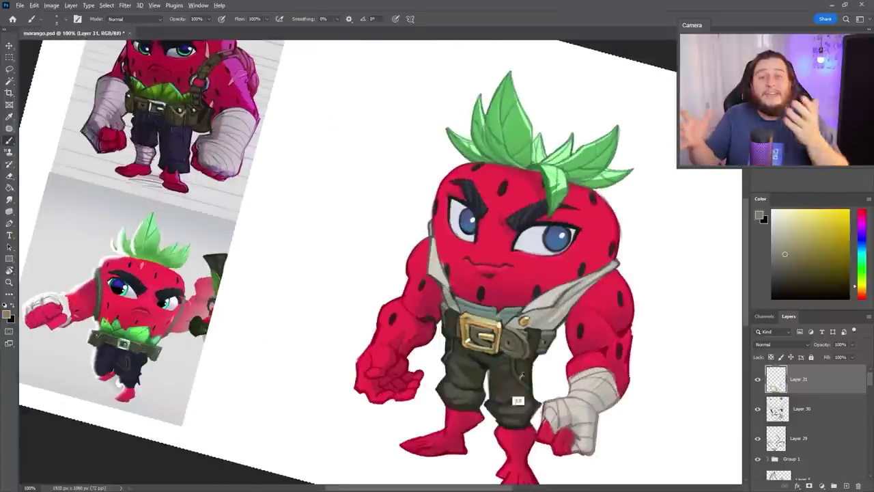
Step: Paint dark green-black wraps over both lower legs, from the trouser cuffs down to the feet
right_click(587, 113)
key(Escape)
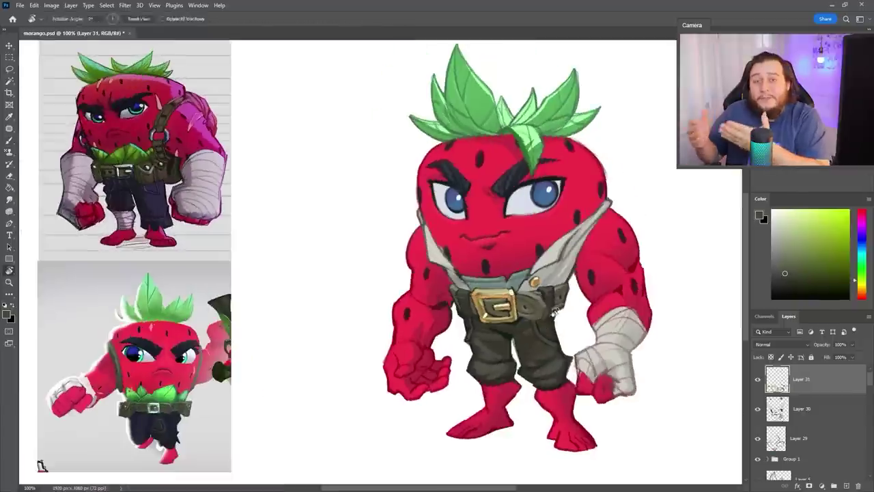
alt+click(421, 201)
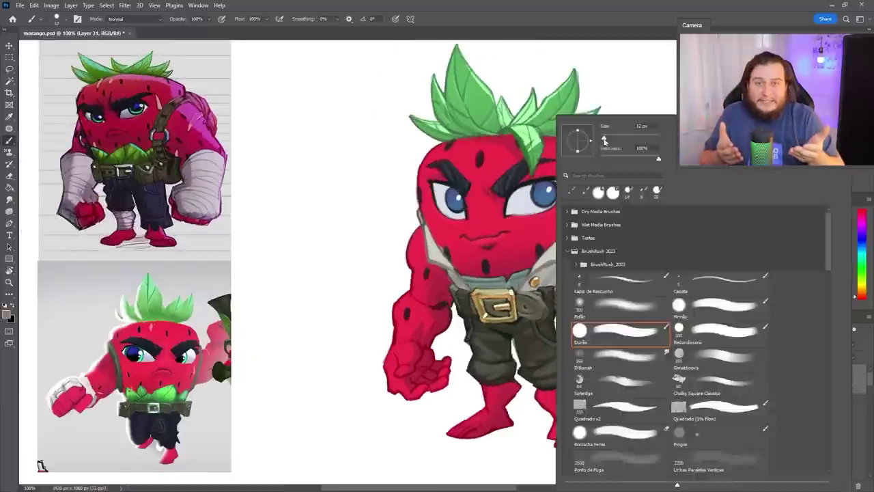
key(Escape)
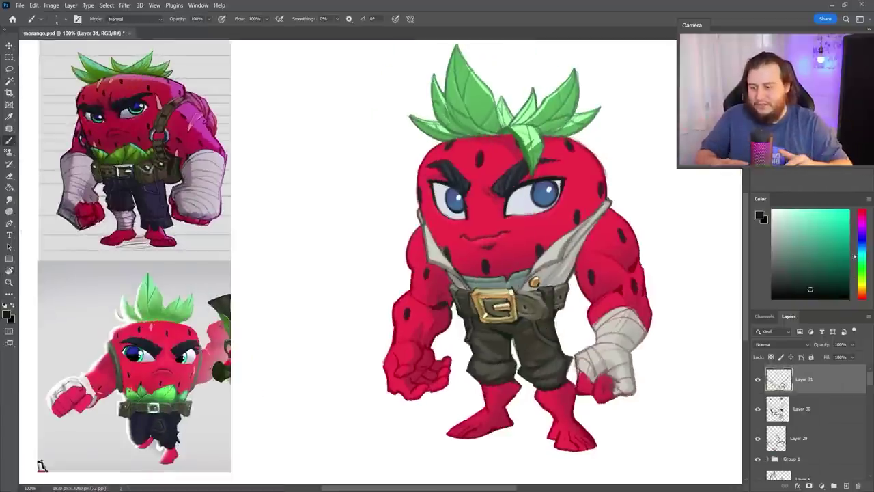
mouse_move(482, 391)
mouse_down()
mouse_move(503, 413)
mouse_move(507, 387)
mouse_up()
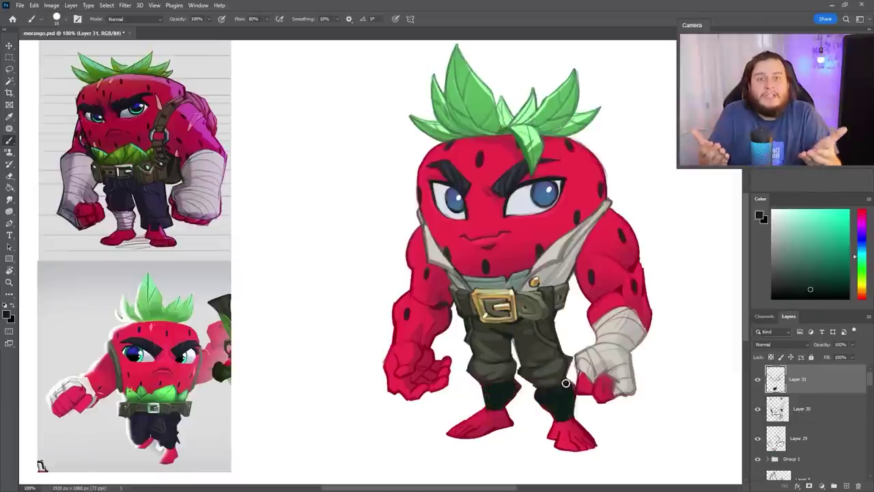
drag(562, 407, 559, 418)
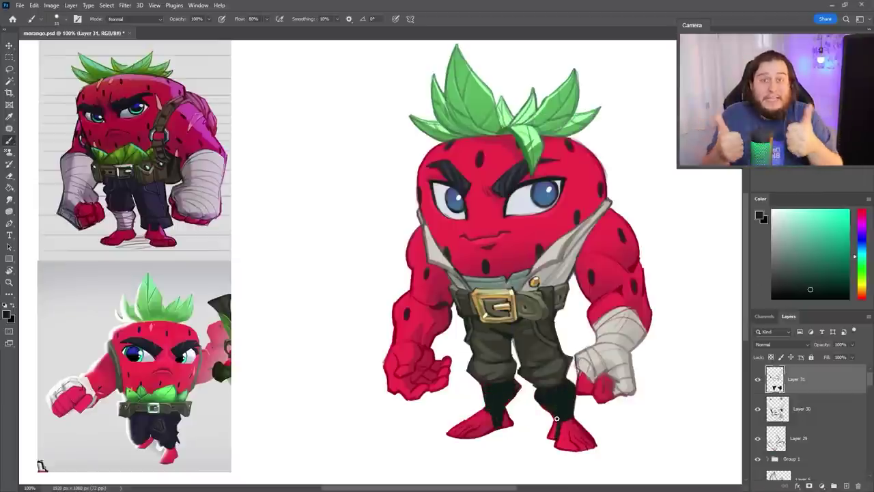
right_click(557, 418)
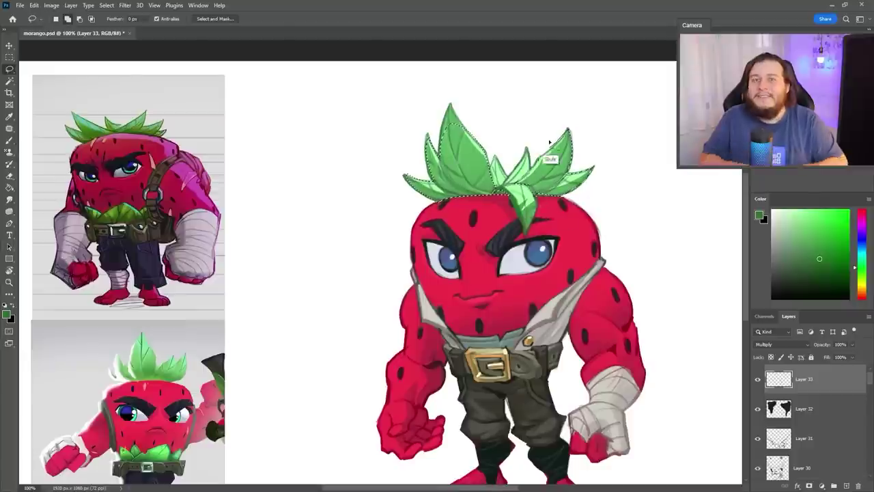
Step: Shade the selected leaf hair in darker green on a Multiply layer, and smooth the arms' line art with sampled reds on a new layer
key(b)
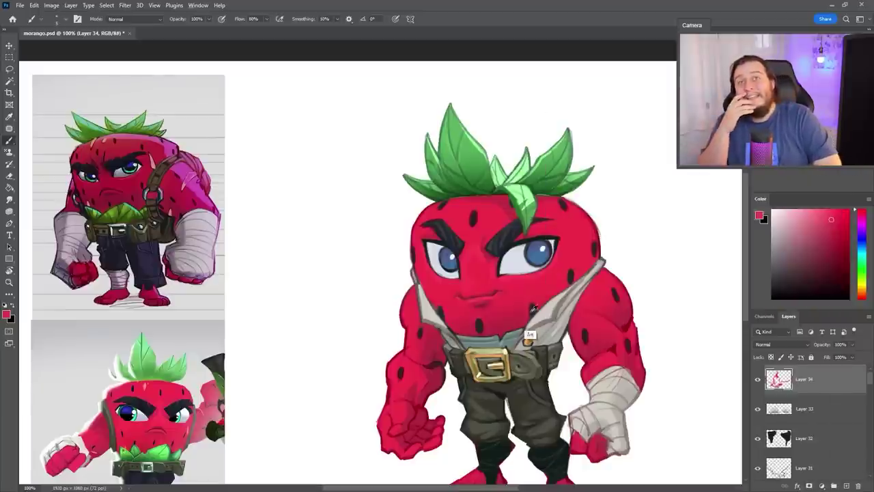
alt+click(531, 335)
alt+click(410, 320)
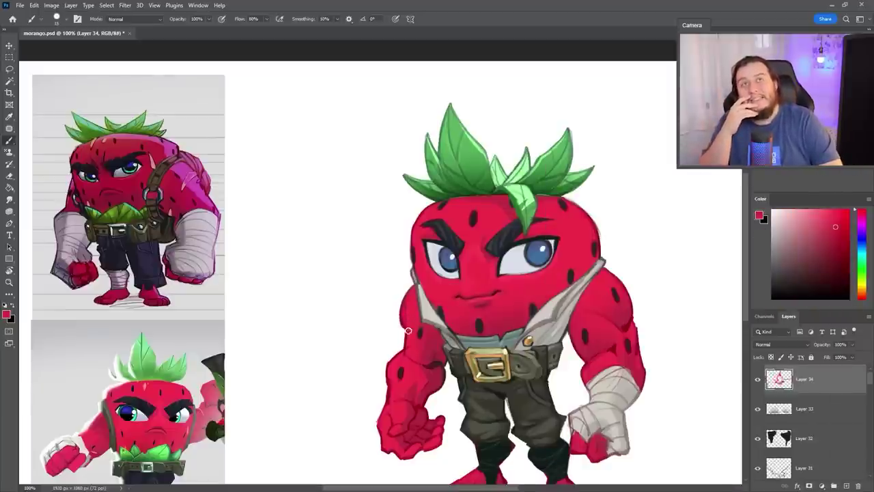
drag(408, 331, 395, 391)
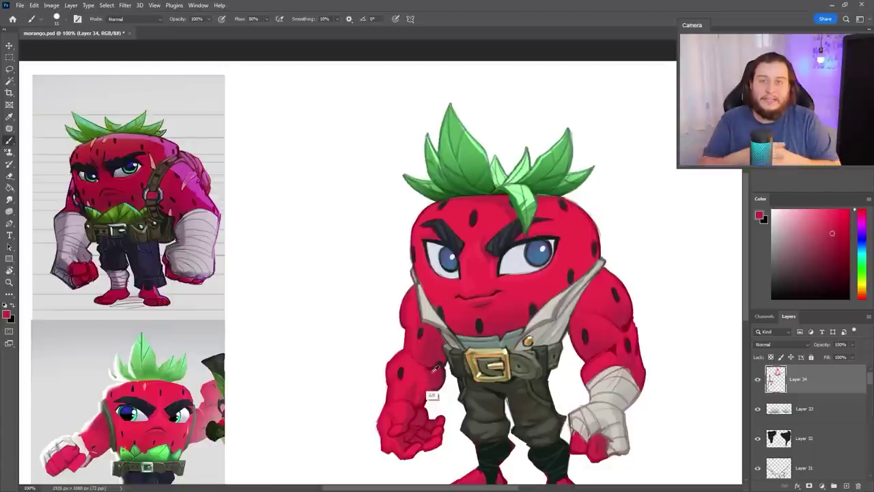
alt+click(603, 352)
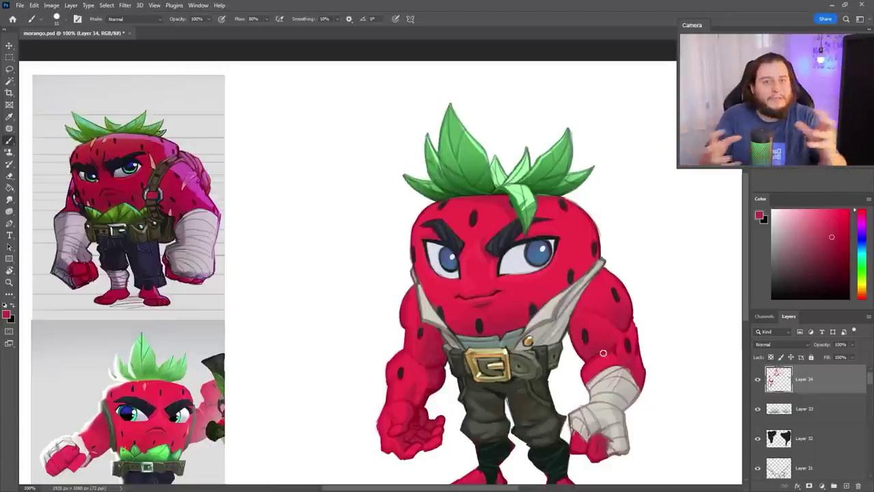
Step: Paint dark red shadows and outlines between the fingers of the bandaged fist, and sample the head's edge colour
right_click(598, 431)
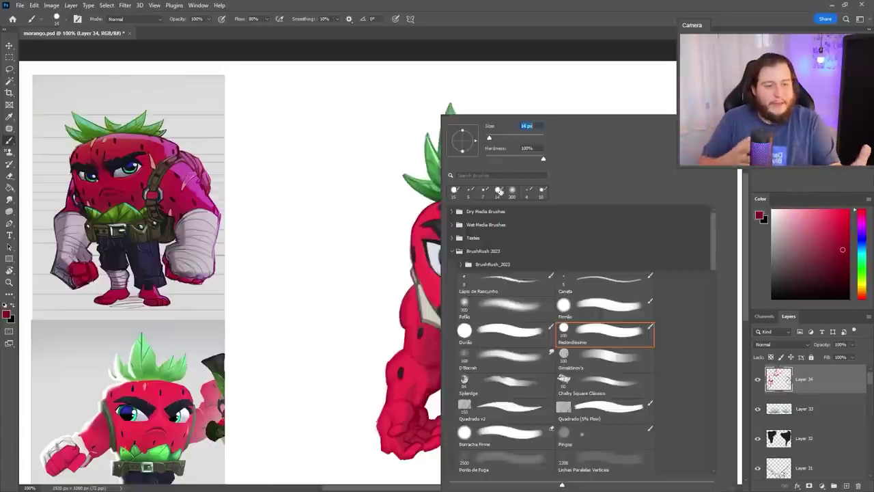
key(Escape)
alt+click(599, 435)
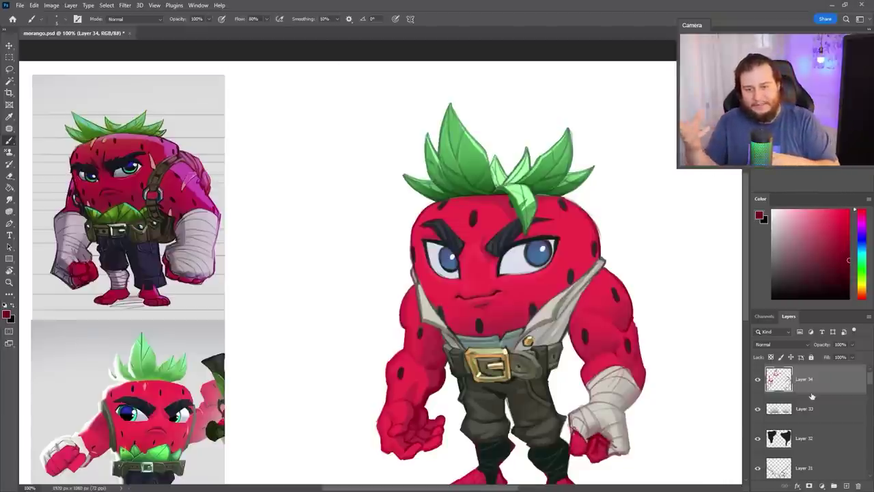
alt+click(412, 237)
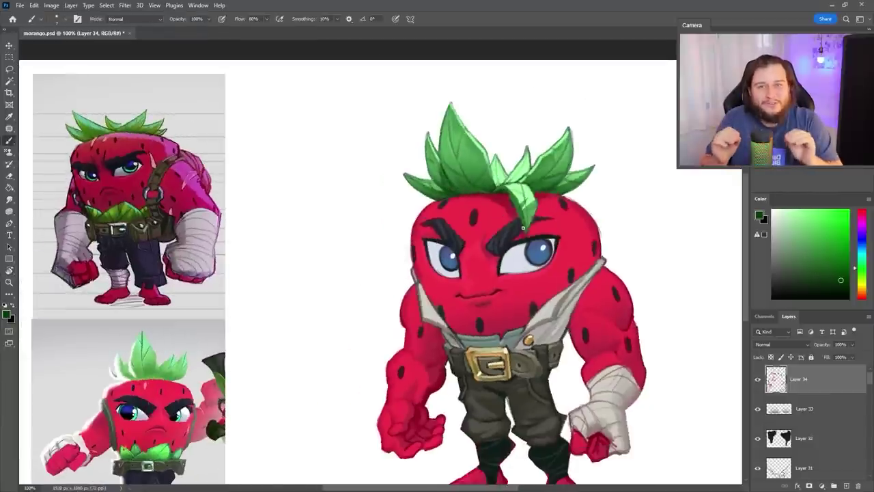
Step: Refine the hanging leaf with dark green, and paint cream highlights along the edges of the grey vest lapels
alt+click(527, 209)
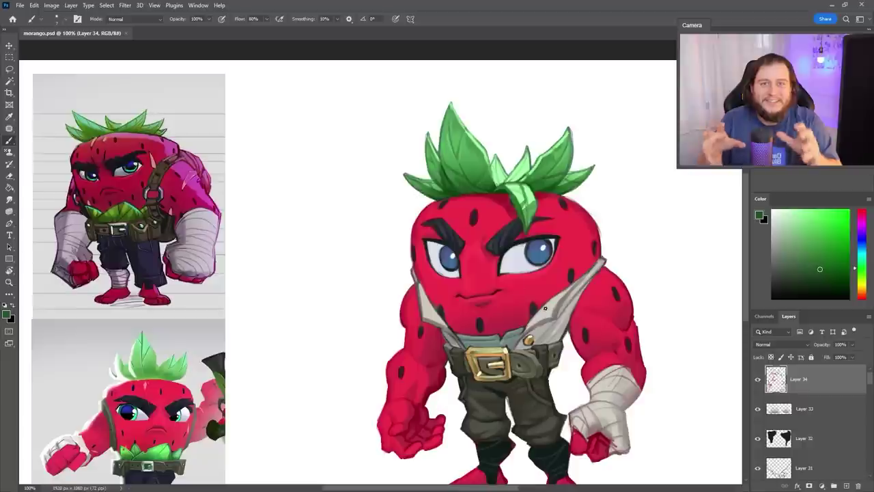
alt+click(524, 333)
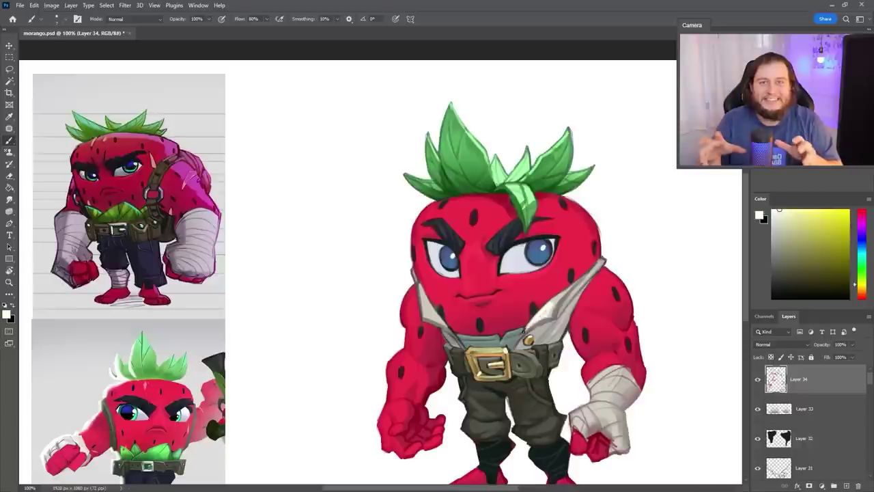
alt+click(617, 253)
alt+click(514, 364)
alt+click(509, 382)
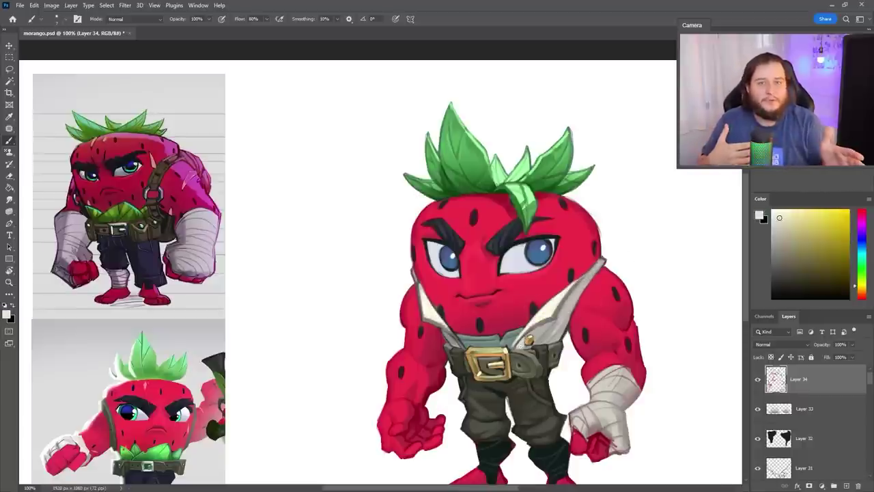
Step: Shade the muscles of both arms with deeper crimson tones sampled from the skin
key(r)
drag(505, 321, 552, 262)
alt+click(523, 261)
key(r)
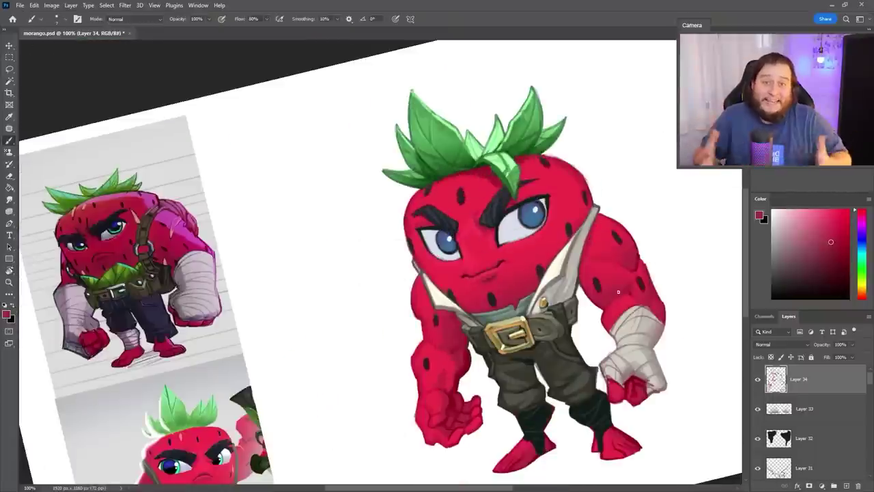
alt+click(449, 354)
Step: Clean up the outlines of the arms with dark red sampled from the line art
key(ctrl+0)
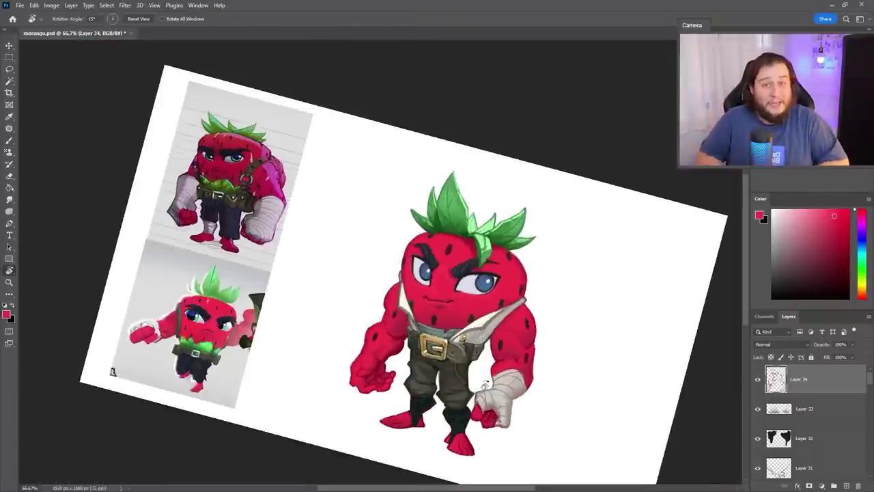
key(Escape)
key(ctrl+0)
alt+click(391, 283)
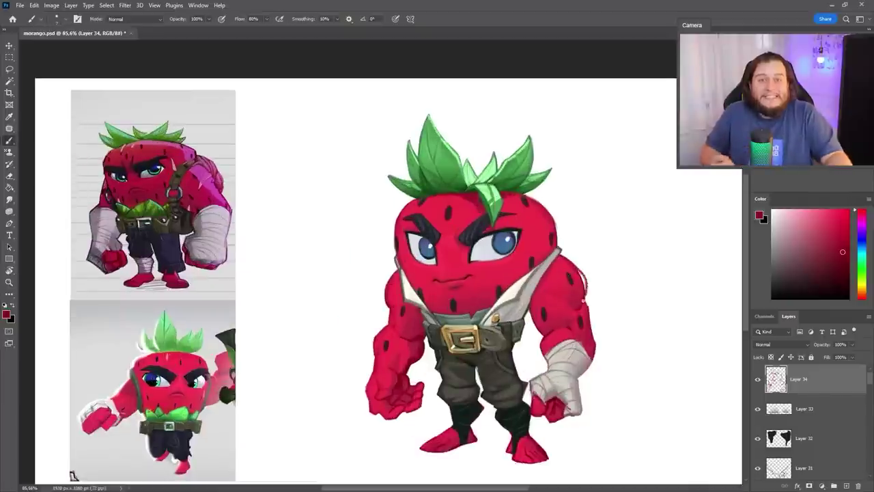
alt+click(576, 350)
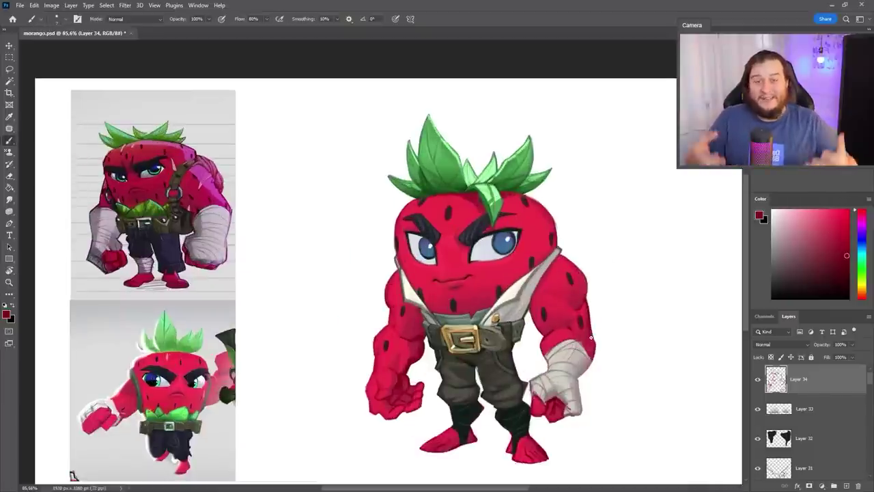
Step: Choose an orange-brown and repaint the outline of the belt buckle with it
alt+click(504, 366)
click(862, 295)
drag(862, 295, 862, 298)
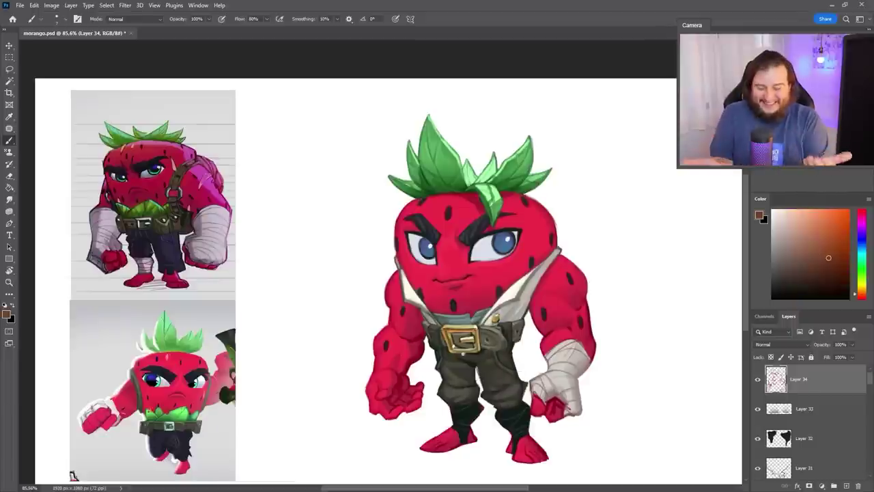
Step: Paint small pale pink scars on a new layer, one beside the right-hand eye and one on the opposite cheek
key(ctrl+shift+alt+n)
alt+click(561, 280)
drag(564, 271, 547, 315)
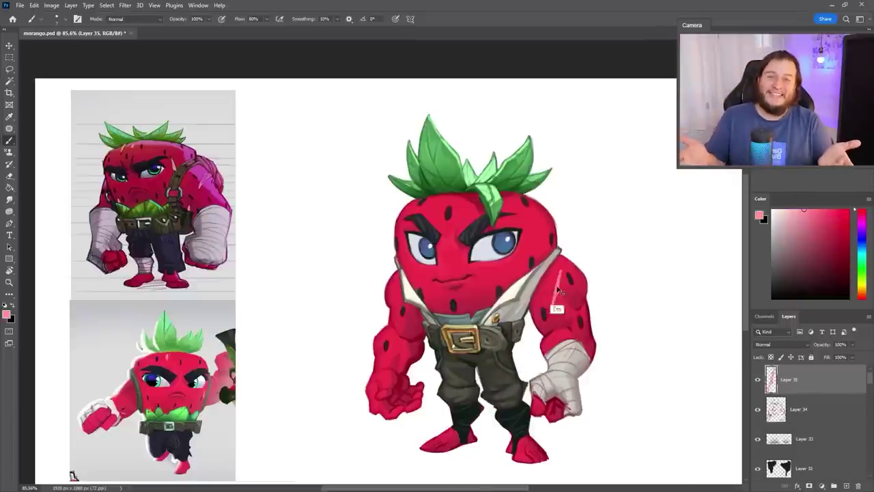
mouse_move(540, 217)
mouse_down()
mouse_move(534, 241)
mouse_move(538, 222)
mouse_up()
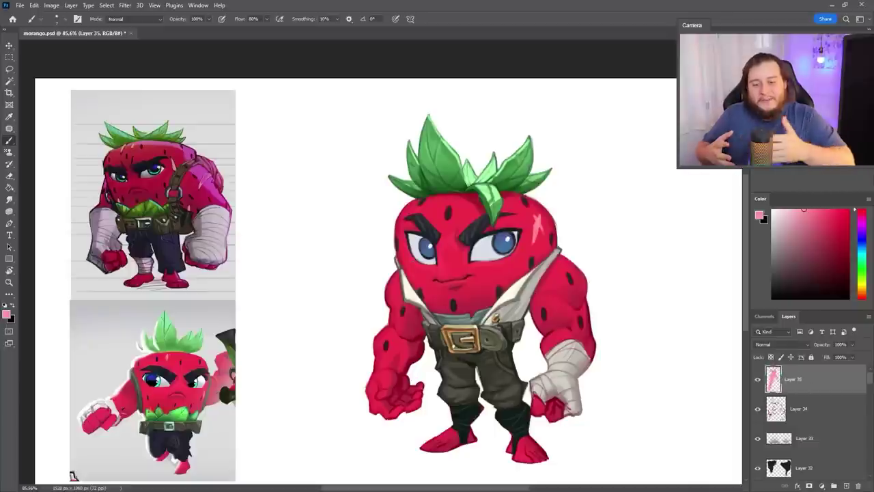
alt+click(420, 317)
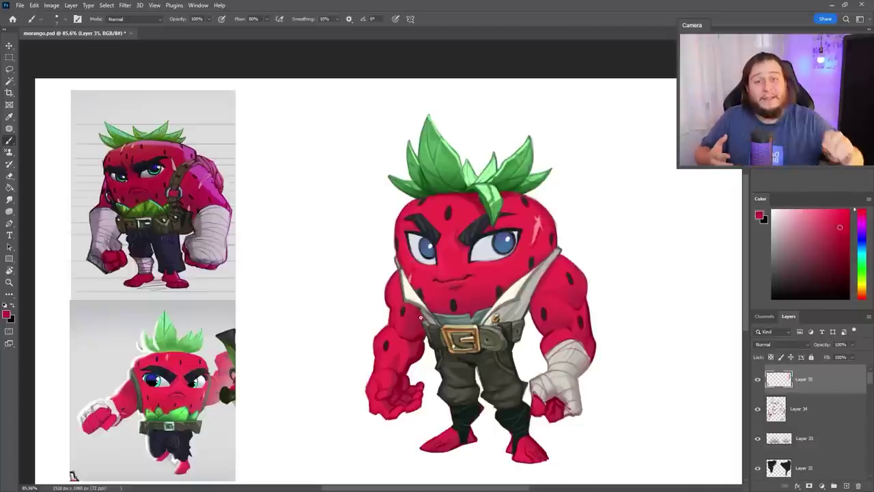
Step: Choose the Redondíssimo brush and paint a sampled colour down the side of the bandaged fist on a new layer
right_click(584, 122)
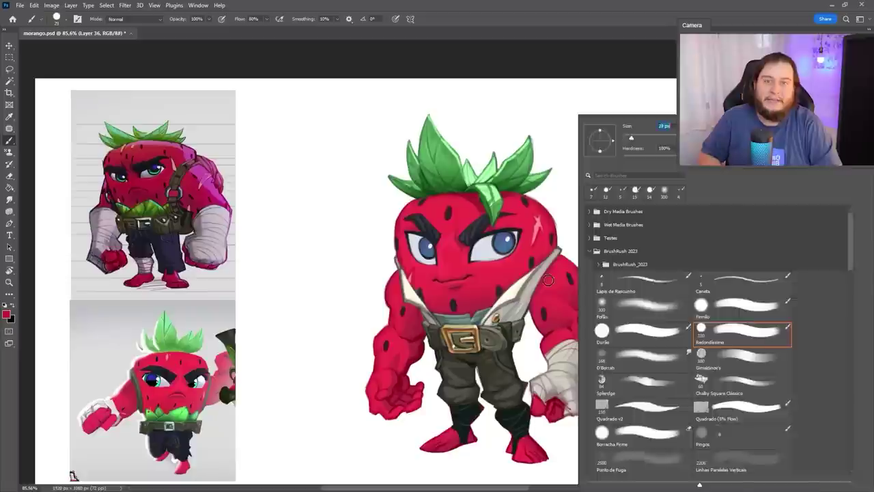
double_click(765, 336)
key(ctrl+shift+alt+n)
alt+click(540, 376)
mouse_move(539, 374)
mouse_down()
mouse_move(541, 403)
mouse_move(577, 380)
mouse_move(543, 406)
mouse_move(572, 409)
mouse_move(529, 410)
mouse_move(555, 410)
mouse_move(540, 430)
mouse_up()
key(v)
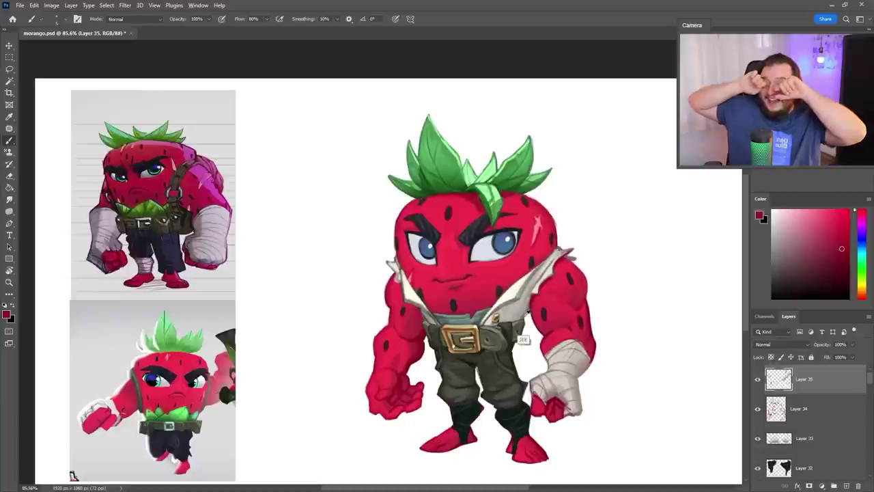
Step: Paint over the dark seeds with a brown sampled from the belt buckle, on a new layer
alt+click(522, 340)
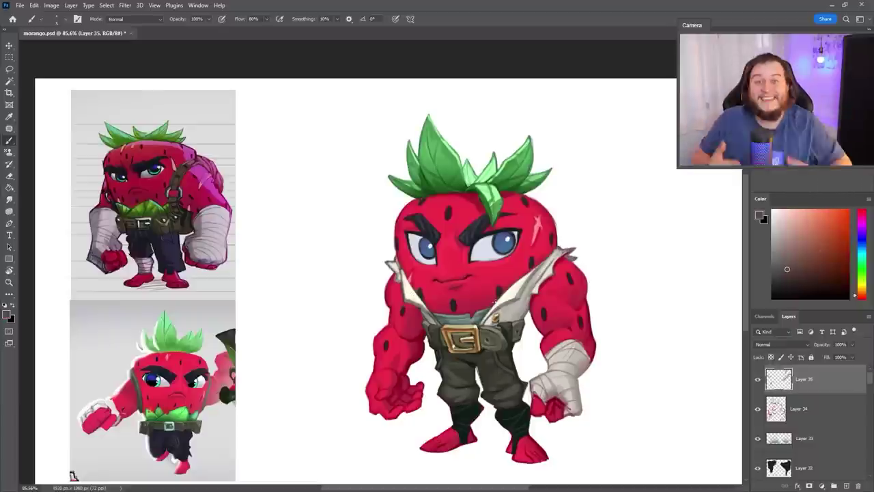
alt+click(452, 302)
right_click(536, 304)
key(Escape)
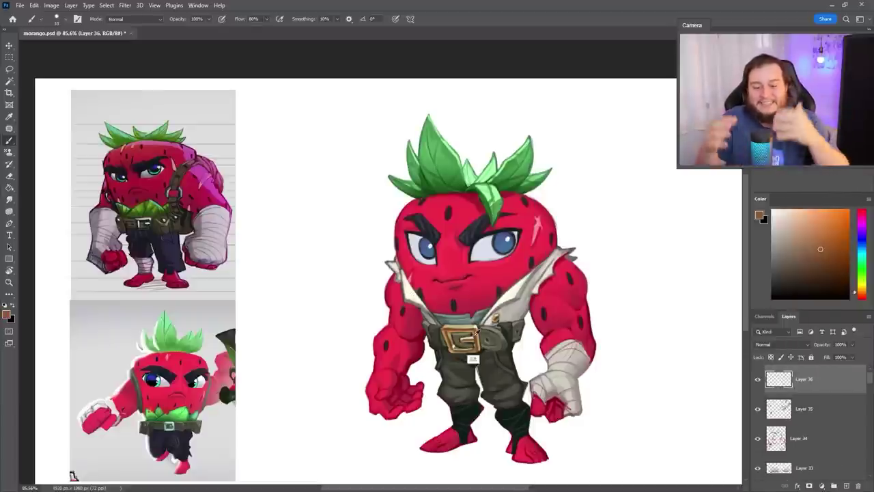
key(ctrl+shift+alt+n)
click(472, 360)
click(386, 345)
click(403, 311)
click(454, 305)
click(448, 212)
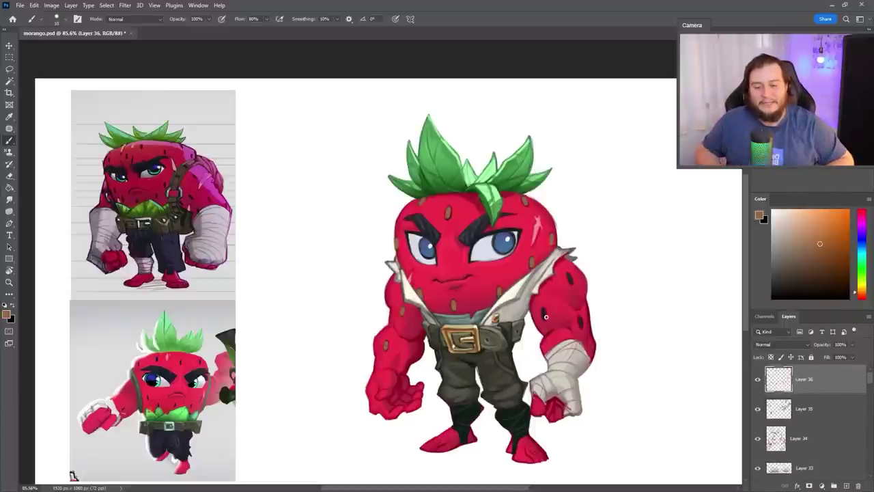
Step: Try lighter yellow seeds with a Hue/Saturation adjustment of hue +5, saturation +81 and lightness +44
key(ctrl+u)
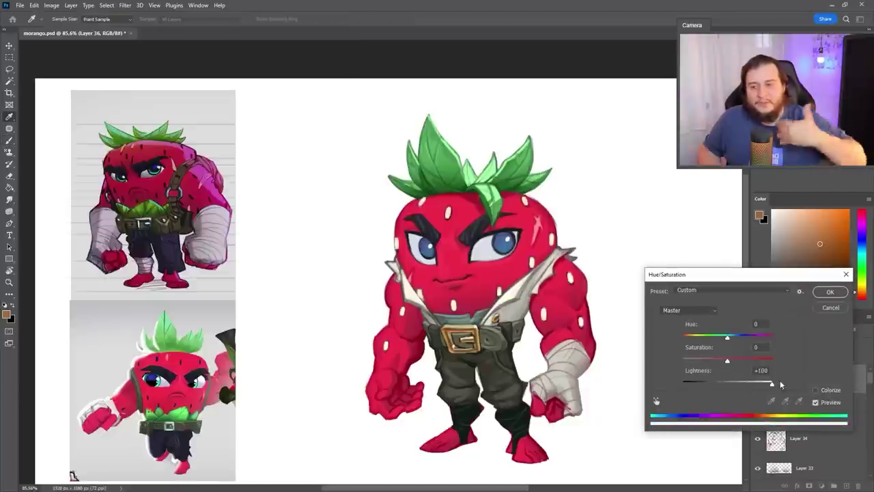
drag(780, 383, 763, 362)
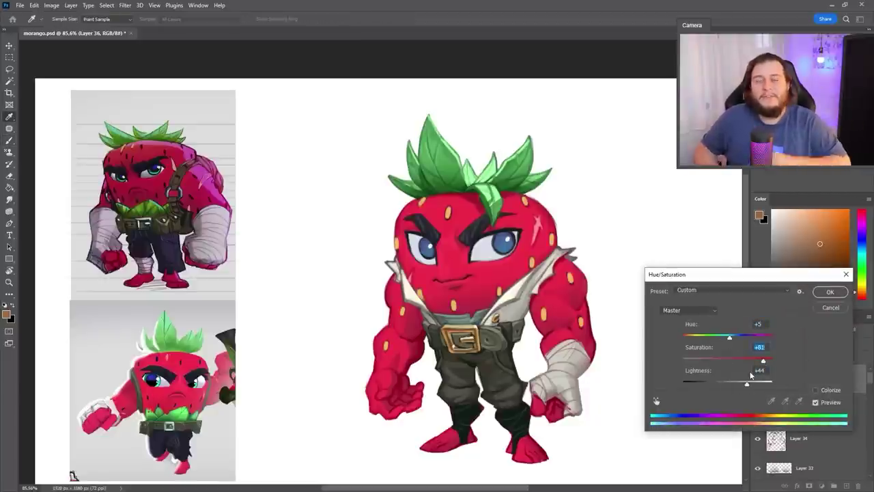
key(Return)
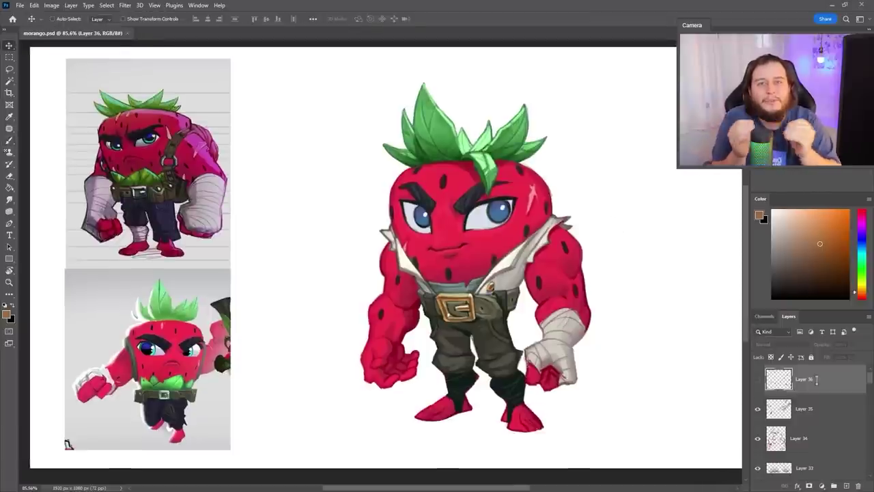
Step: Retouch the strawberry's skin and the edges of its leaves on a new layer with sampled red and green
key(b)
alt+click(438, 378)
key(ctrl+shift+alt+n)
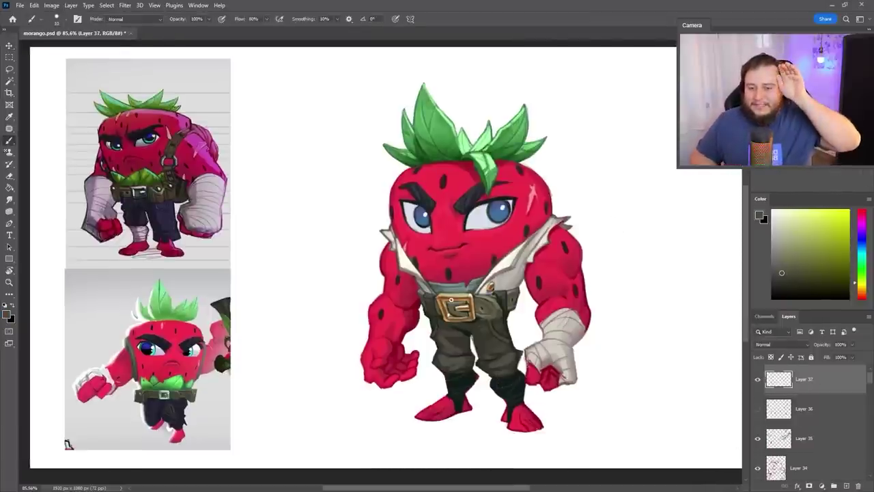
alt+click(449, 221)
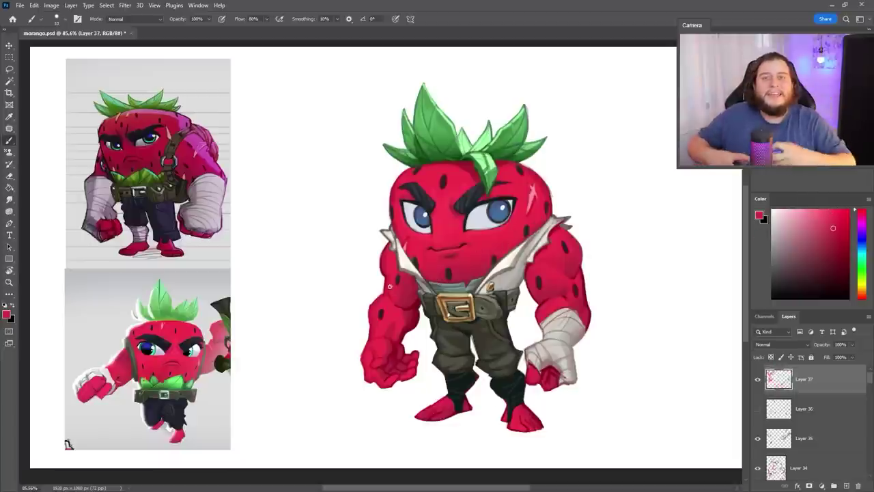
alt+click(420, 140)
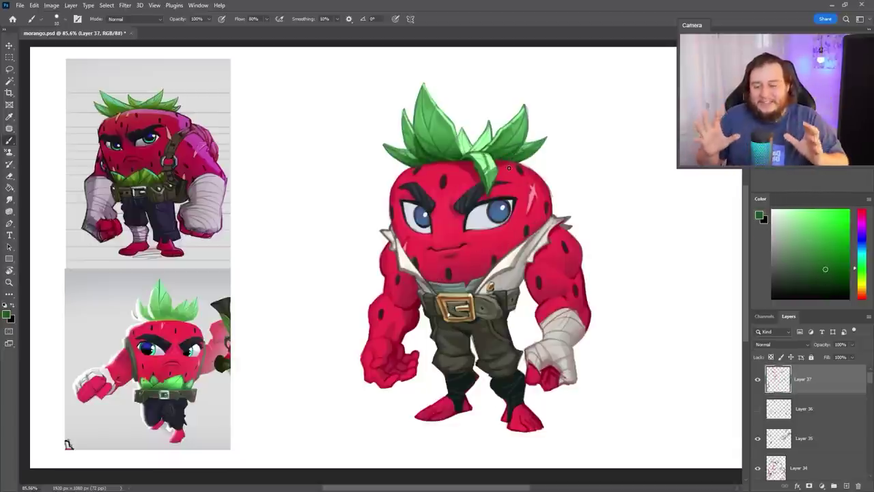
Step: Refine the seeds and the areas around the eyes and mouth with sampled near-black and reds
alt+click(391, 193)
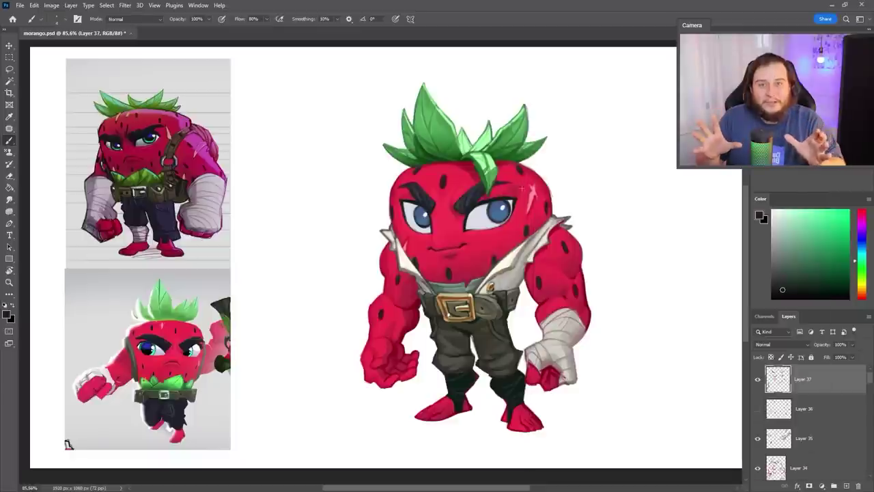
alt+click(428, 209)
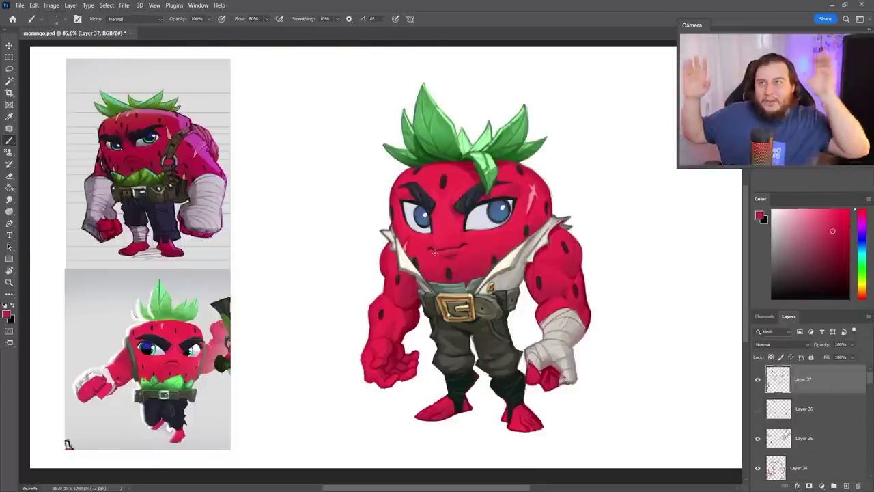
drag(428, 210, 445, 229)
alt+click(499, 190)
drag(499, 190, 369, 253)
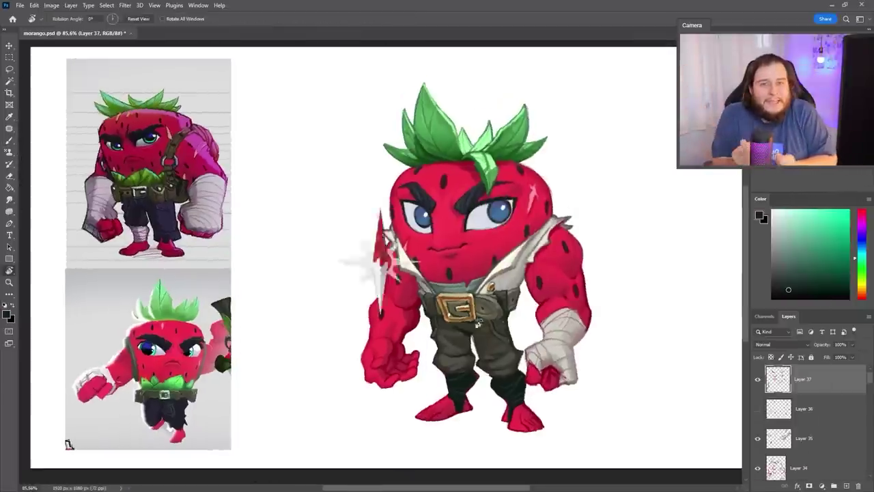
Step: Tint the belt leather brown with pale salmon paint on a new layer in Multiply mode
alt+click(368, 254)
alt+click(457, 317)
key(ctrl+shift+alt+n)
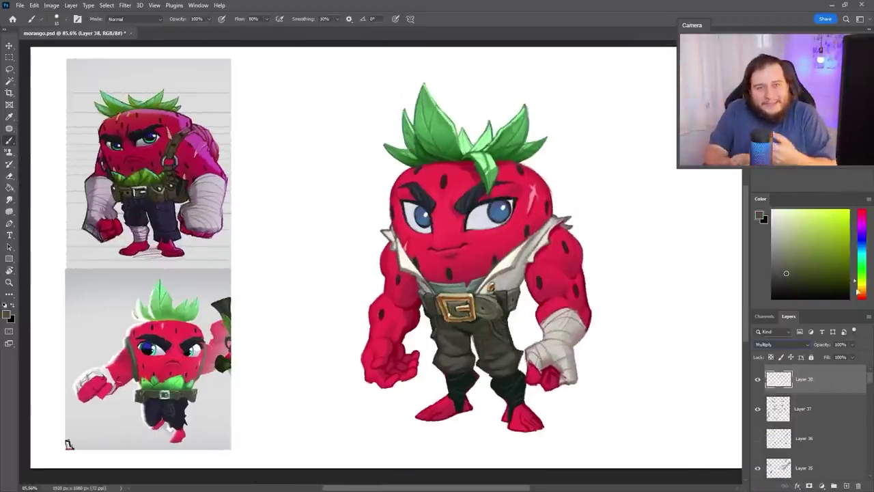
key(shift+alt+m)
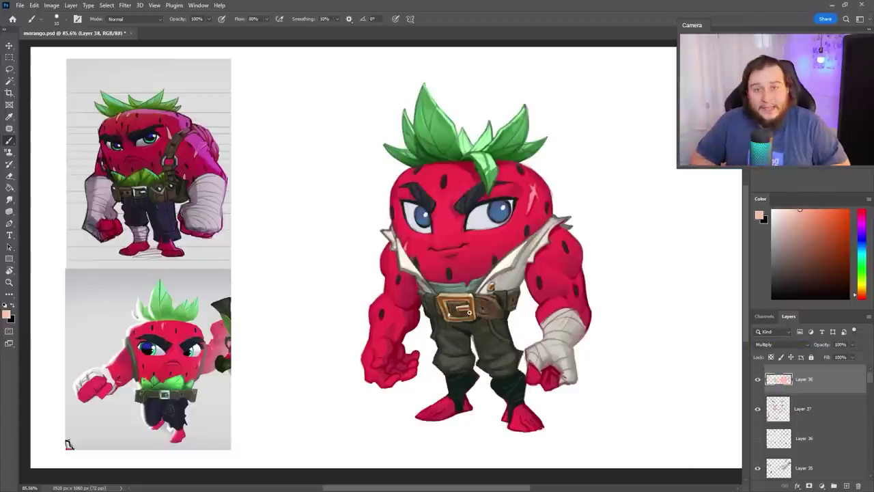
Step: Adjust the belt tint with Hue/Saturation to hue -8, saturation -38 and lightness -9
key(ctrl+u)
drag(748, 338, 725, 337)
drag(737, 383, 718, 387)
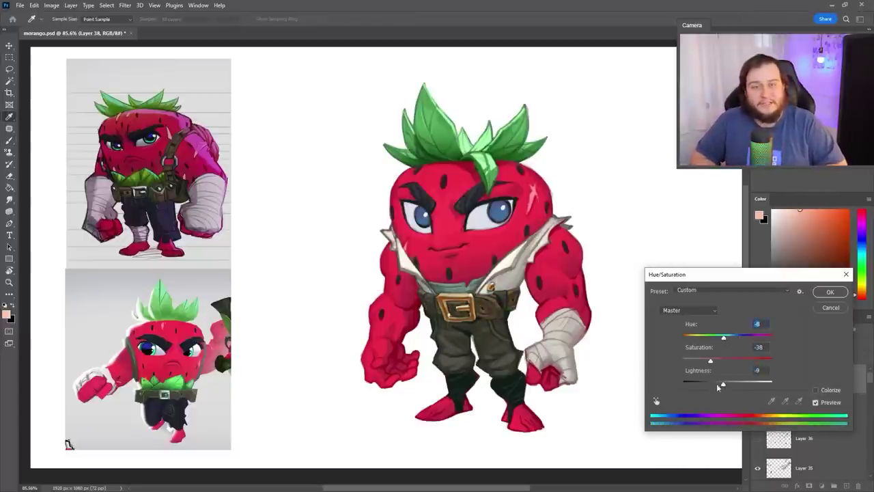
key(Return)
Step: Darken the outlines and creases around the belt and shirt button on a new layer with sampled dark tones
key(ctrl+shift+alt+n)
key(b)
alt+click(444, 366)
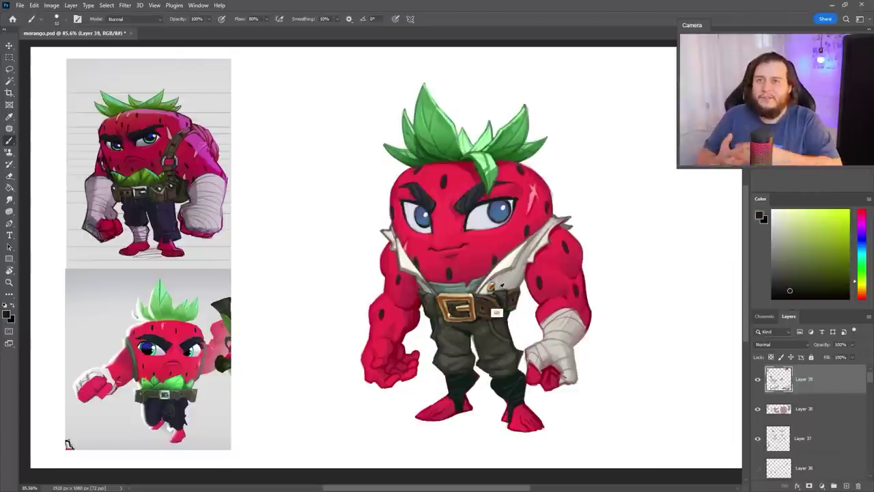
alt+click(493, 288)
scroll(493, 288, up, 5)
alt+click(493, 292)
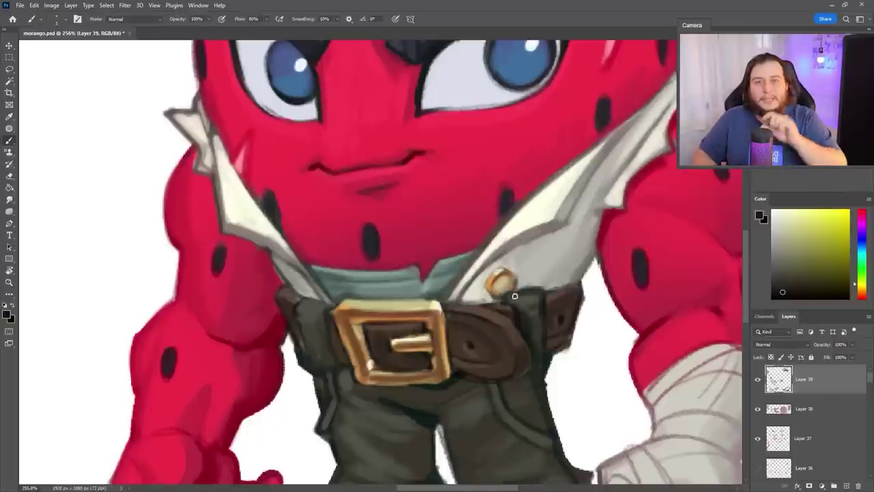
Step: Shade the belt leather with sampled browns and reshape the buckle's prong into a point
alt+click(471, 316)
alt+click(479, 350)
scroll(478, 351, down, 2)
alt+click(403, 335)
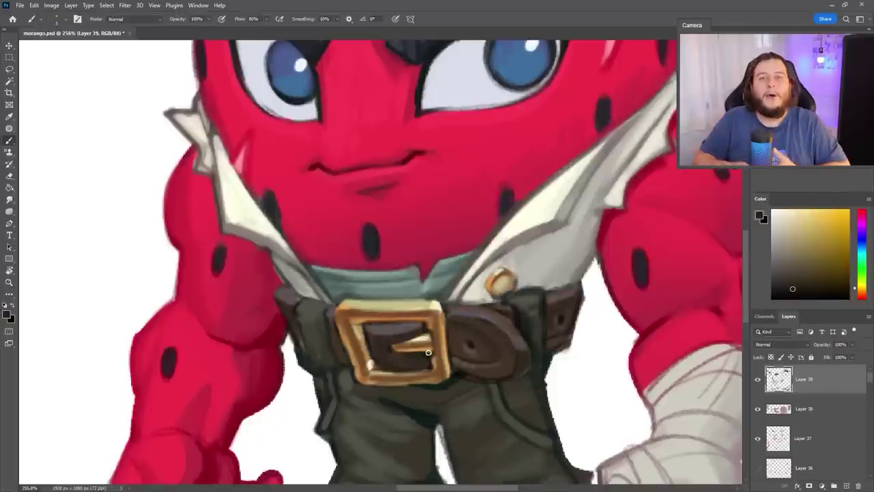
scroll(410, 335, down, 2)
alt+click(415, 302)
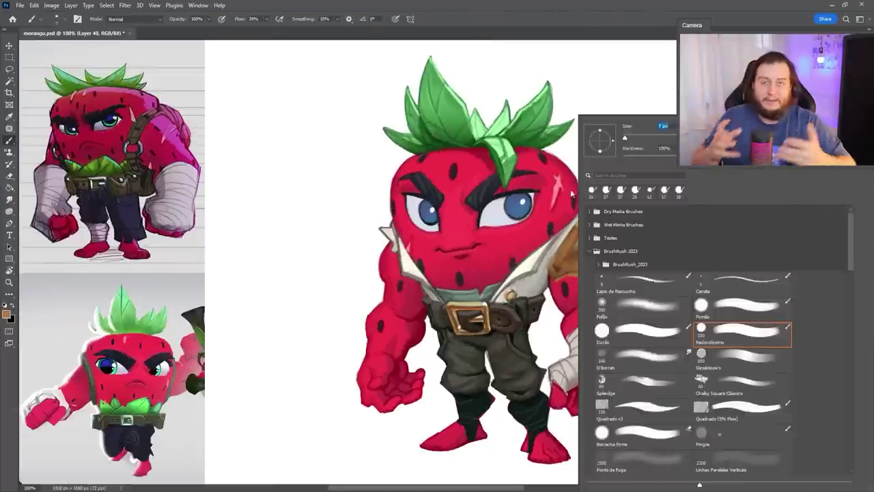
Step: Shade the leather-brown shoulder pad with dark brown and paint a pale yellow highlight on a new layer
key(Escape)
alt+click(557, 269)
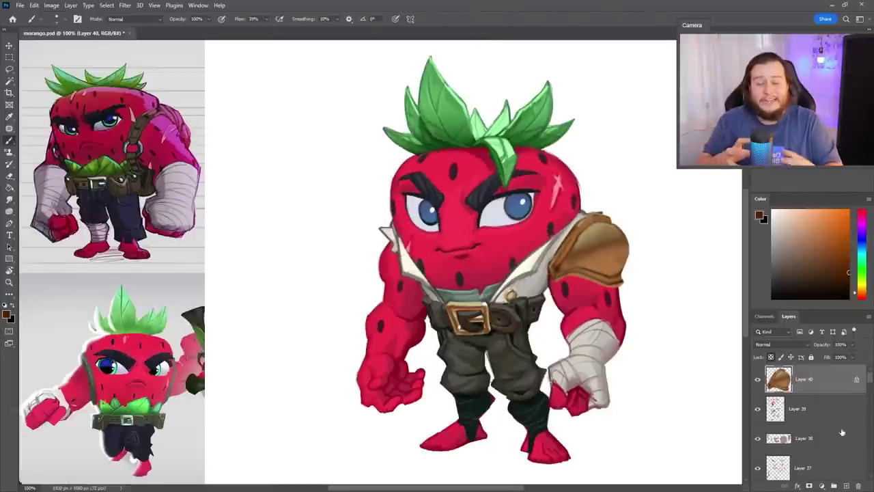
click(846, 486)
click(804, 210)
mouse_move(592, 234)
mouse_down()
mouse_move(573, 244)
mouse_move(593, 226)
mouse_move(592, 284)
mouse_move(624, 277)
mouse_move(604, 258)
mouse_move(604, 222)
mouse_up()
Step: Paint a ring and a rivet on the shoulder pad on a new layer, and a dark shadow beneath the pad on a lower layer
alt+click(615, 280)
key(ctrl+shift+alt+n)
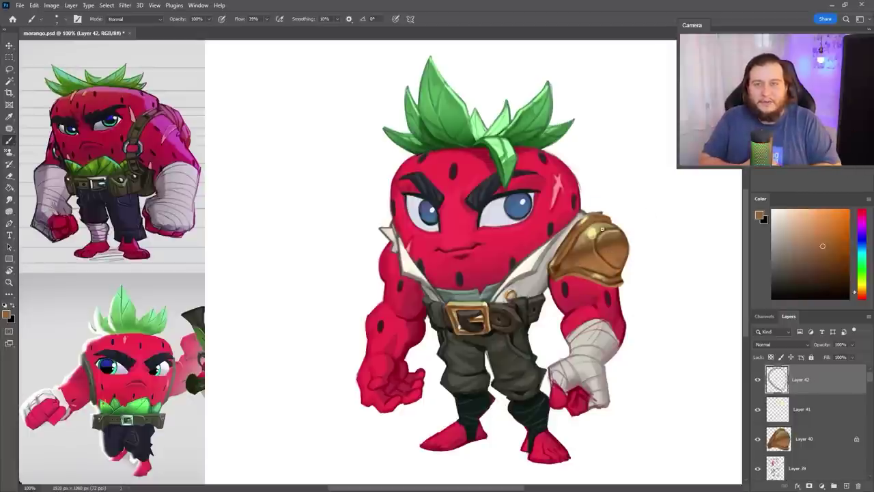
alt+click(585, 257)
alt+click(609, 273)
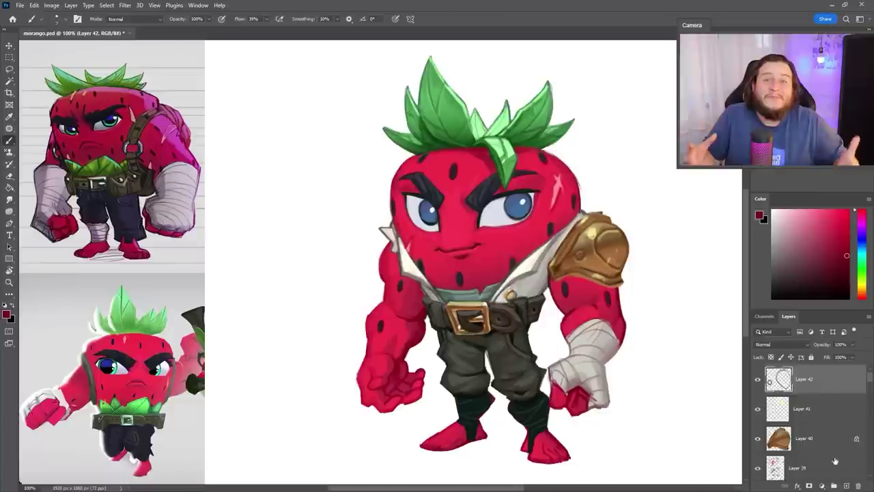
ctrl+click(601, 277)
alt+click(557, 287)
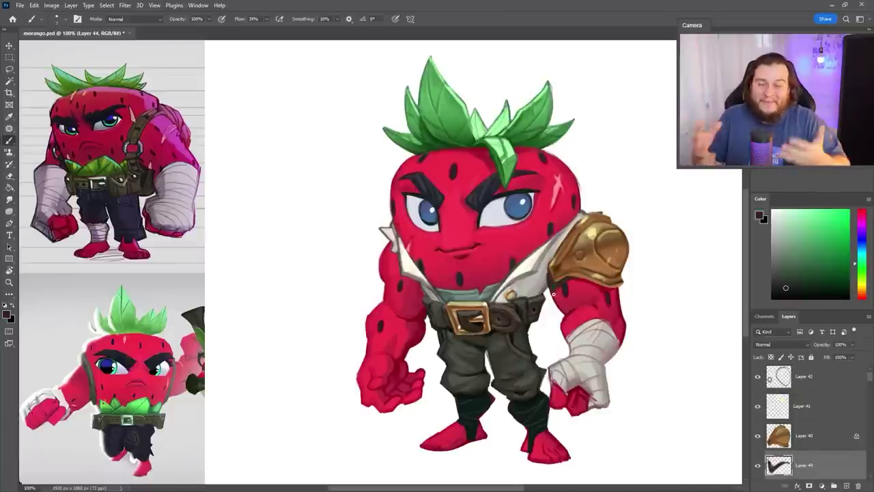
Step: Refine the shoulder pad's rim and ring on the upper detail layer with sampled browns and near-black
ctrl+click(618, 244)
alt+click(620, 242)
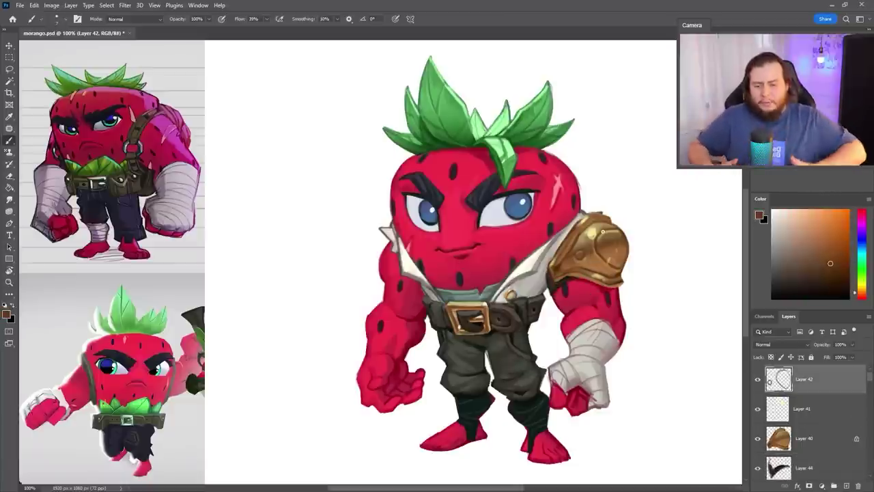
alt+click(603, 232)
alt+click(560, 268)
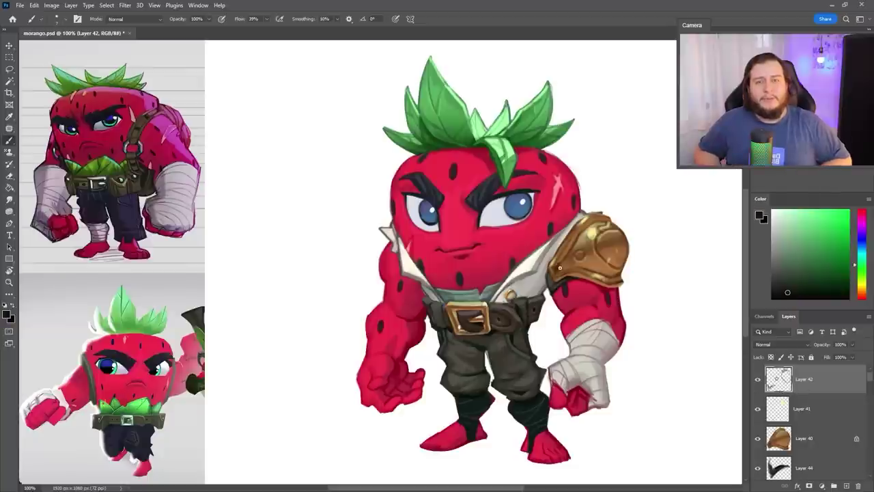
alt+click(561, 263)
alt+click(616, 249)
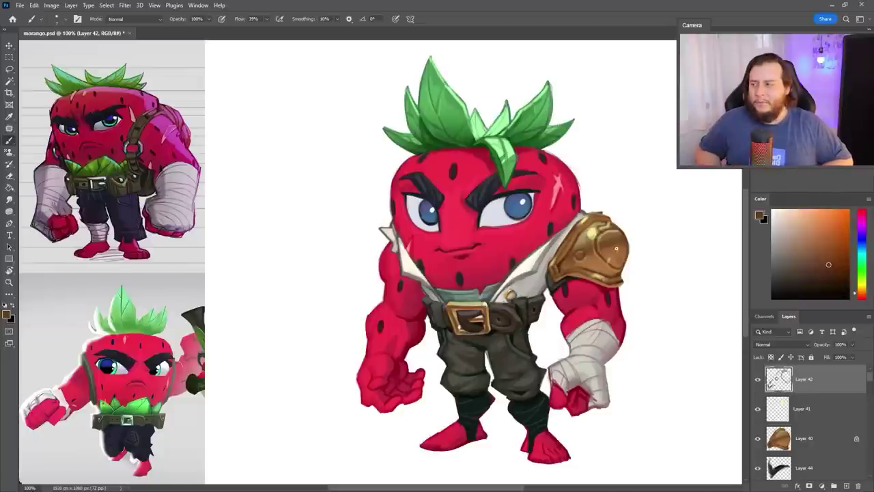
Step: Try an emblem inside the shoulder pad's ring using sampled brown and pale yellow
alt+click(601, 248)
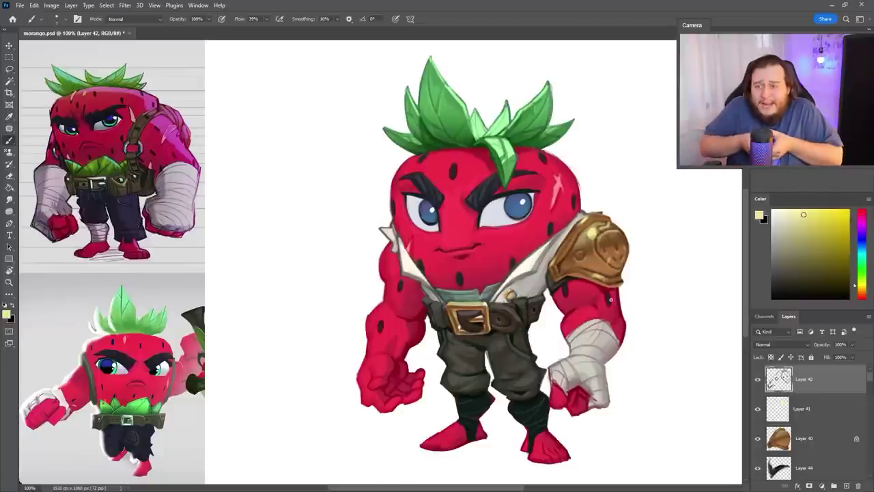
alt+click(616, 230)
drag(608, 228, 586, 231)
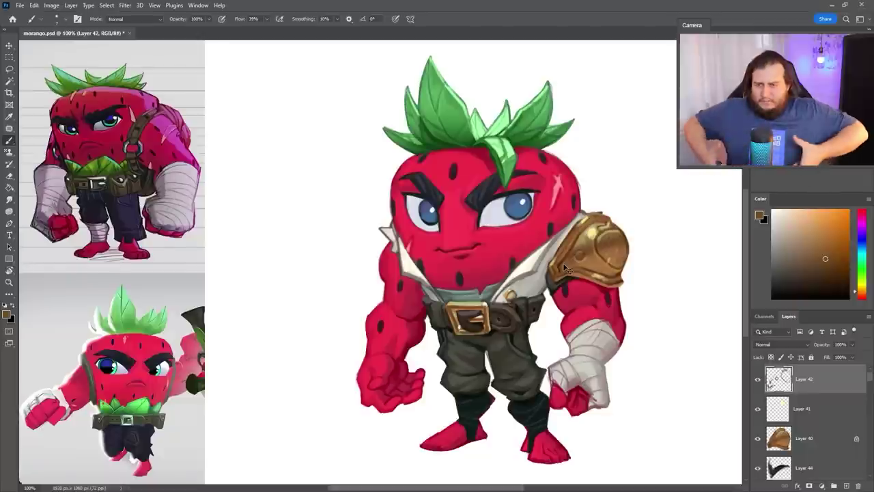
Step: Remove the ring and rivet from the shoulder pad, leaving its rim details
key(e)
key(b)
alt+click(619, 273)
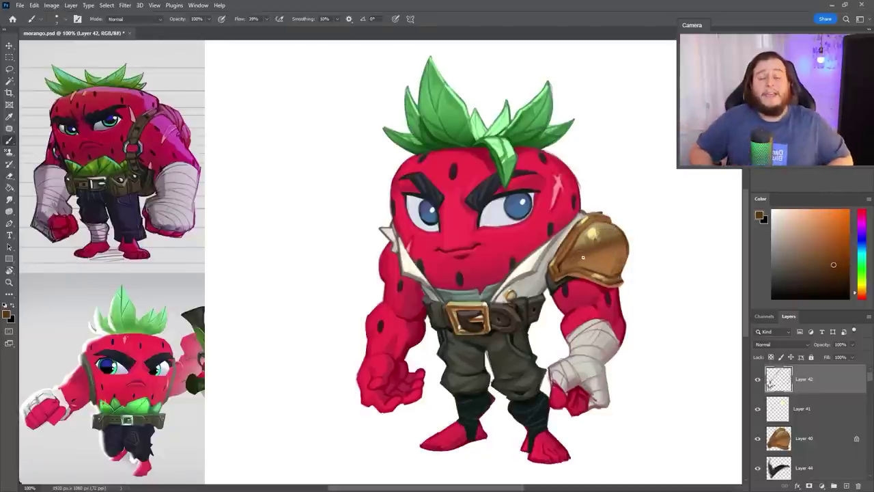
alt+click(596, 261)
Step: Paint a lightning-bolt emblem on the shoulder pad on a new layer with dark brown and pale yellow
key(ctrl+j)
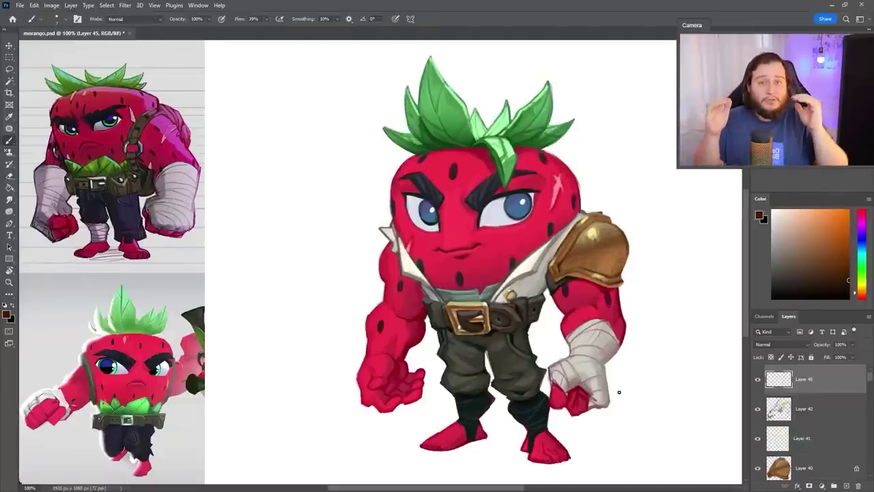
alt+click(596, 230)
alt+click(582, 262)
drag(601, 253, 623, 269)
alt+click(589, 253)
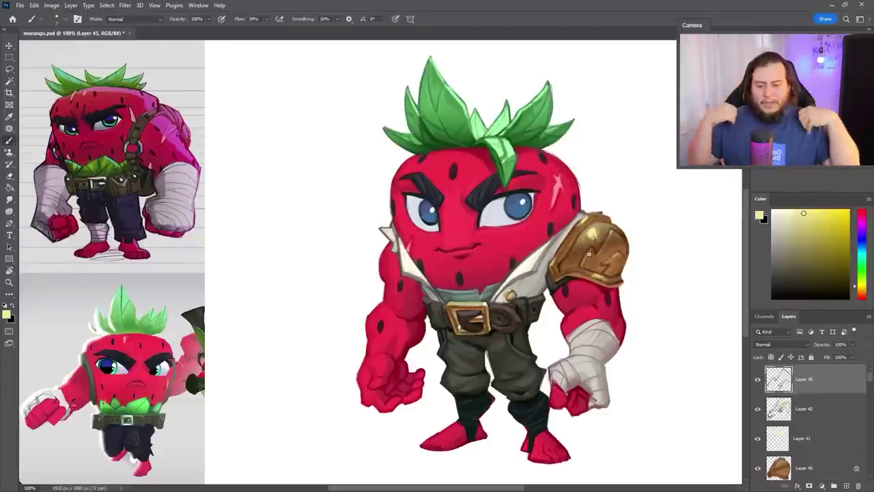
Step: Retouch the skin around the eyes and nose with sampled dark red and brighter red
alt+click(519, 226)
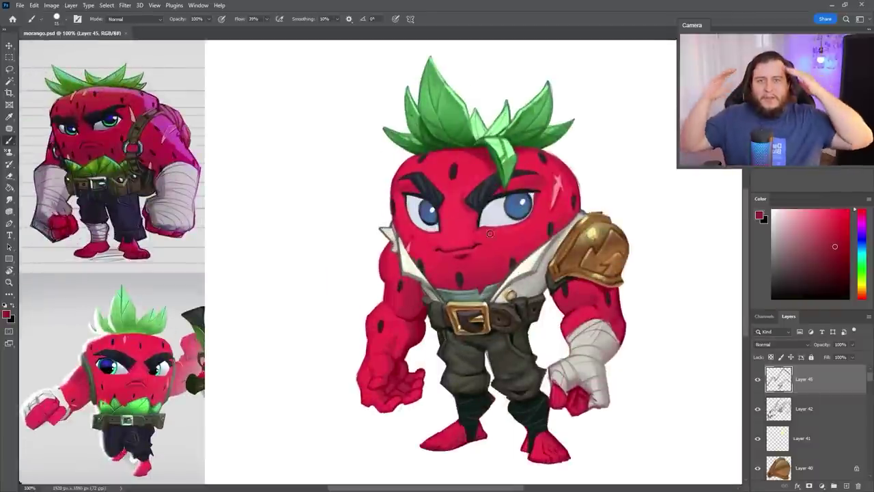
drag(487, 225, 531, 232)
drag(437, 225, 510, 164)
key(Escape)
key(ctrl+0)
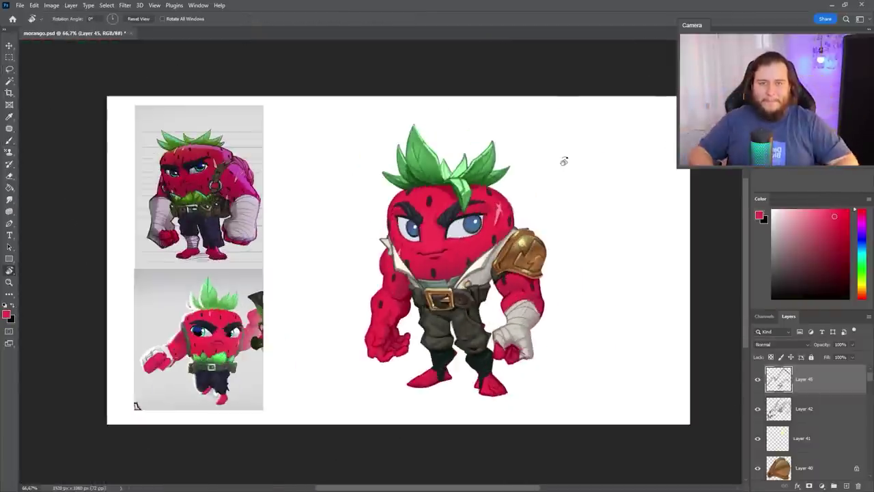
Step: Retouch the irises, eye whites and upper lash lines with sampled dark blue, light grey and near-black
key(b)
key(ctrl+plus)
key(ctrl+plus)
right_click(342, 130)
key(Escape)
drag(263, 205, 386, 293)
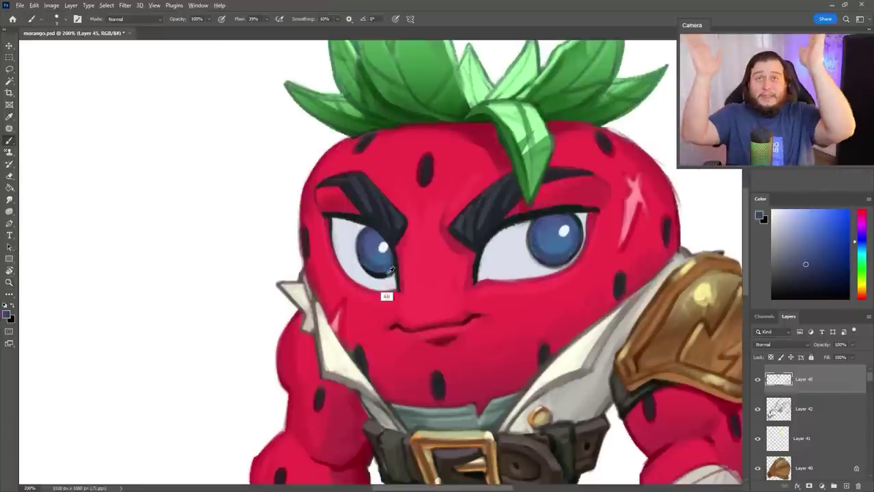
right_click(373, 223)
key(Escape)
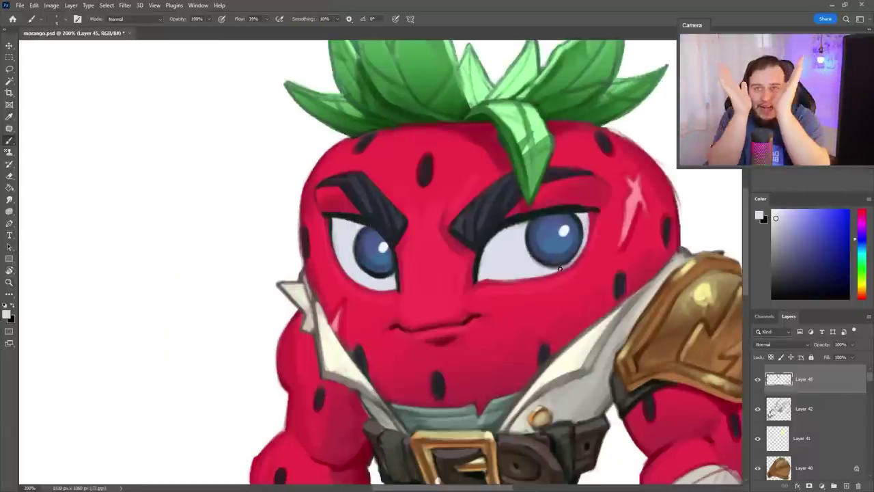
alt+click(594, 210)
drag(516, 218, 585, 206)
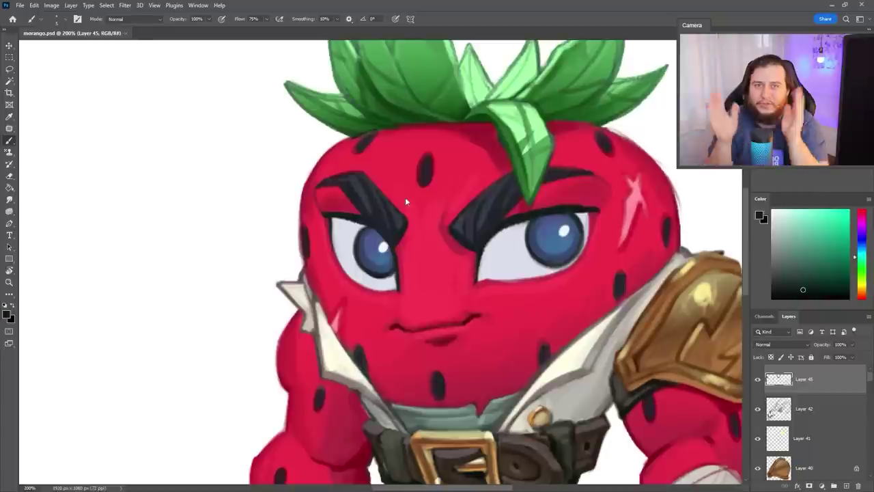
Step: Refine the gold belt buckle with sampled brown, tan and pale yellow tones
key(ctrl+0)
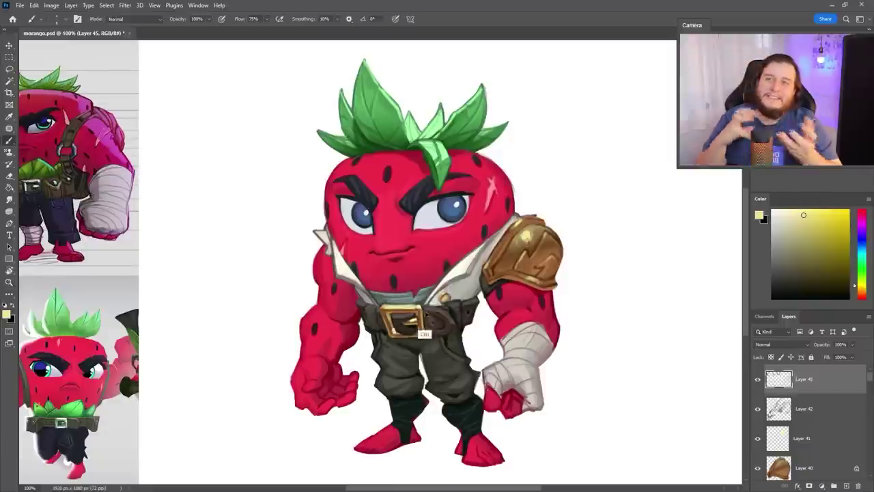
alt+click(424, 333)
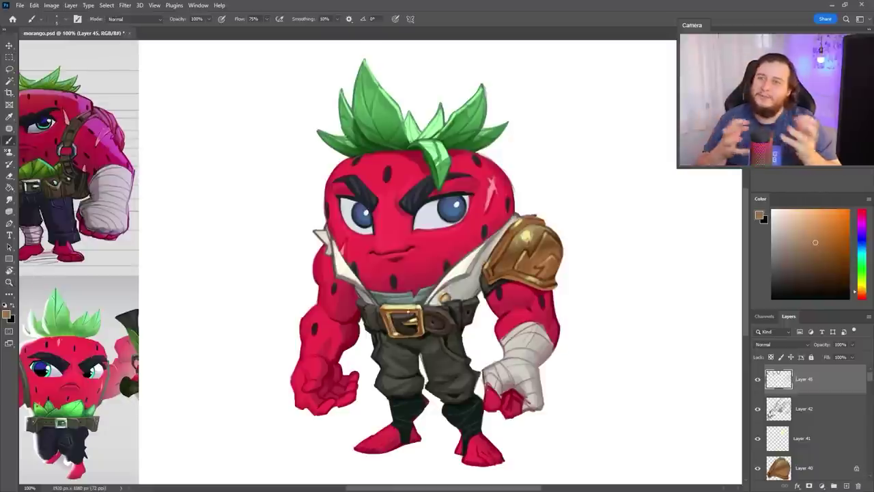
drag(390, 323, 440, 300)
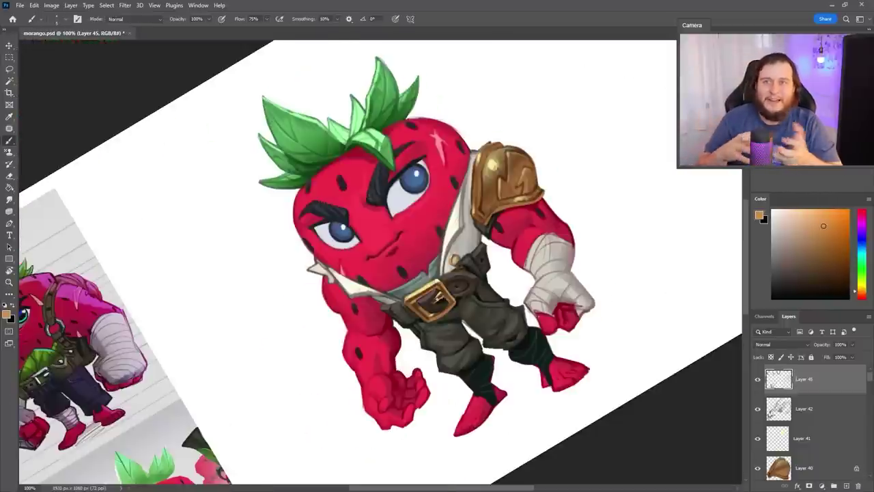
alt+click(440, 300)
alt+click(452, 251)
alt+click(440, 259)
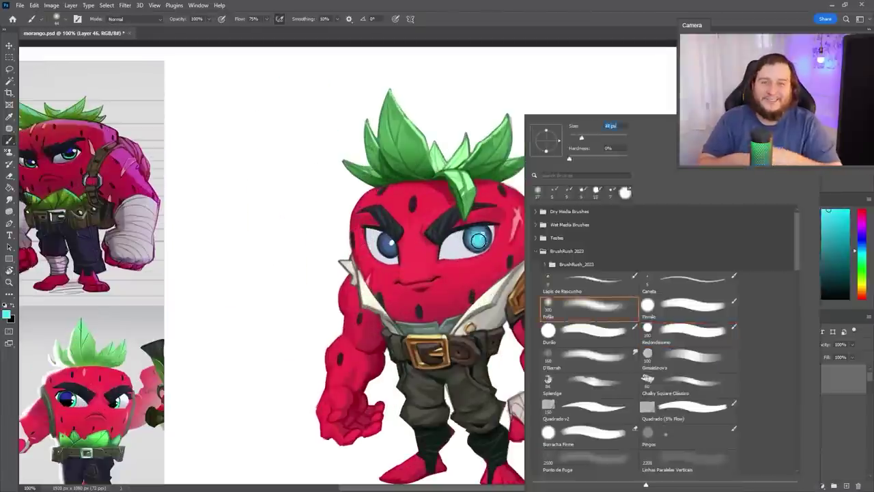
Step: Try a soft glow over both irises with a soft brush on a new layer
key(Escape)
click(388, 244)
key(ctrl+z)
key(ctrl+z)
click(862, 220)
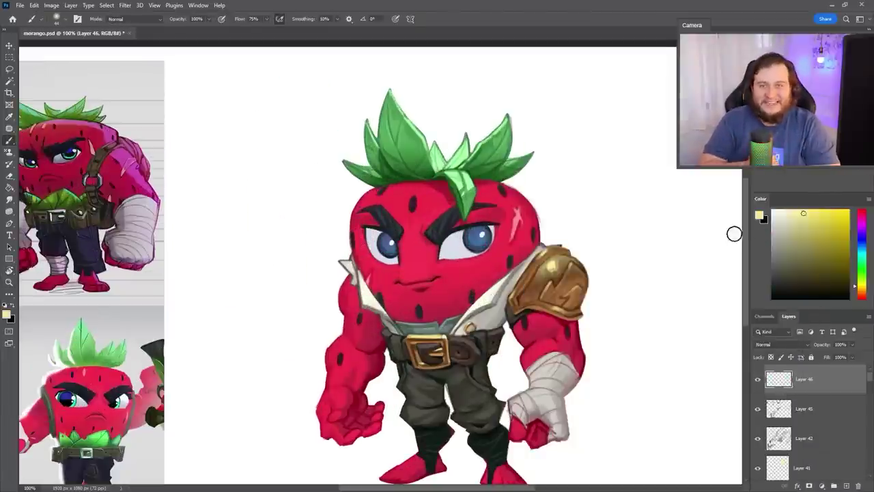
click(388, 244)
click(478, 239)
key(ctrl+z)
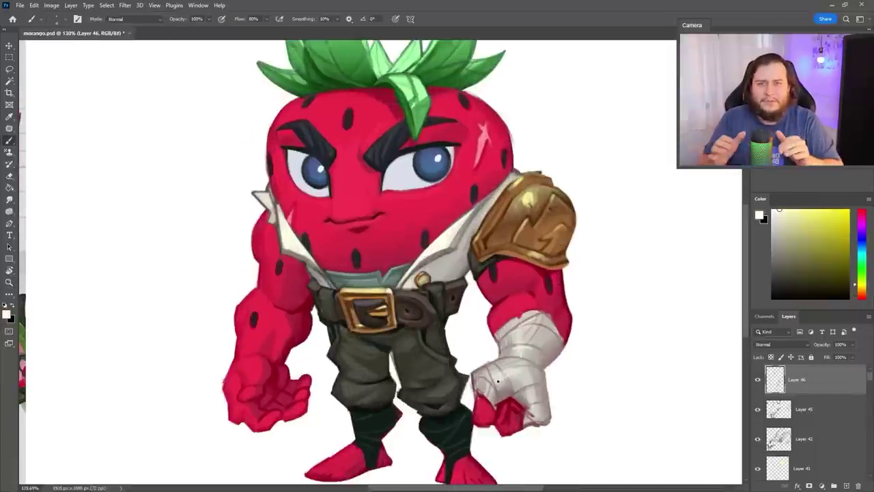
Step: Add highlights and shading to the bare hand and forearm with sampled pink and deeper red
alt+click(362, 190)
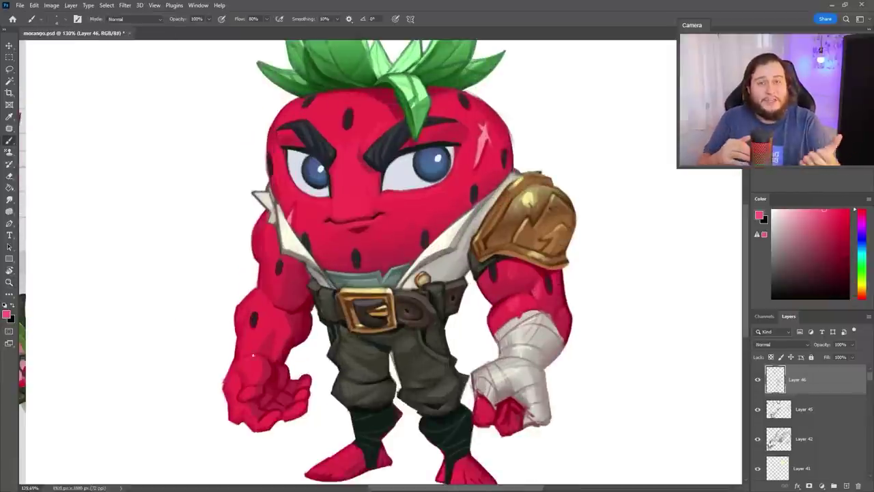
drag(253, 354, 244, 418)
drag(282, 301, 247, 307)
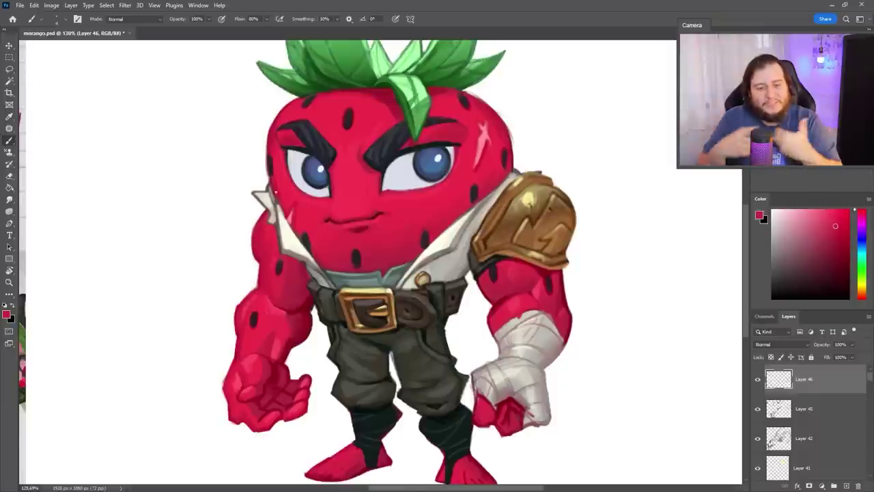
scroll(382, 260, down, 2)
drag(382, 259, 440, 250)
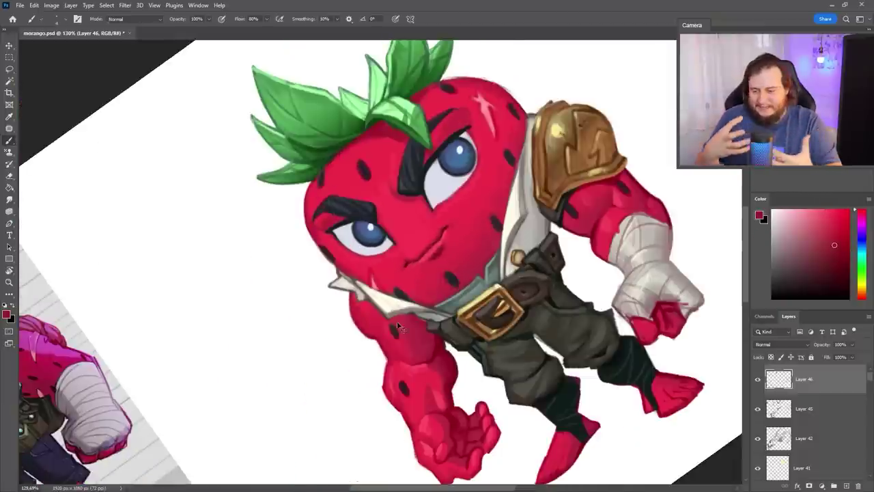
Step: Refine the arm shading and the skin folds under the eyes and between the brows with bright pink and dark red
scroll(398, 327, up, 3)
right_click(482, 116)
key(Escape)
drag(475, 406, 471, 456)
mouse_move(584, 294)
mouse_down()
mouse_move(519, 322)
mouse_move(383, 267)
mouse_up()
key(e)
key(b)
right_click(411, 416)
mouse_move(565, 479)
mouse_down()
mouse_move(412, 415)
mouse_move(499, 332)
mouse_up()
key(Escape)
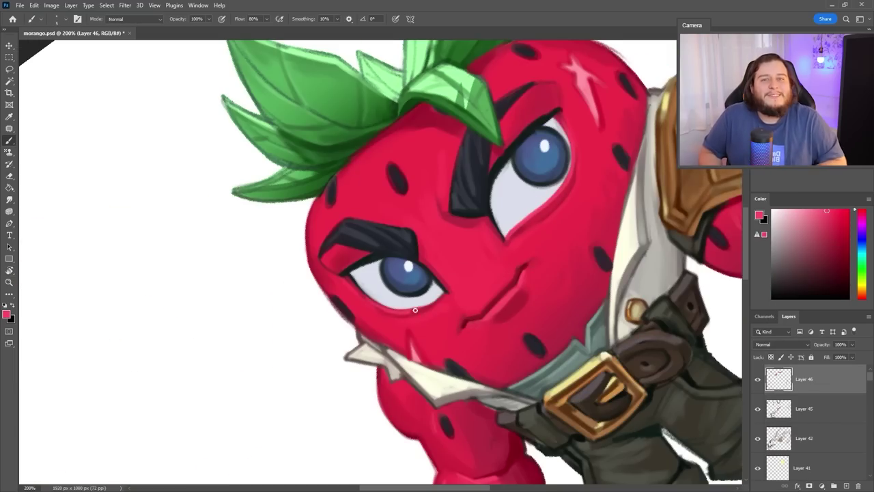
mouse_move(415, 310)
mouse_down()
mouse_move(527, 303)
mouse_move(381, 262)
mouse_move(508, 253)
mouse_up()
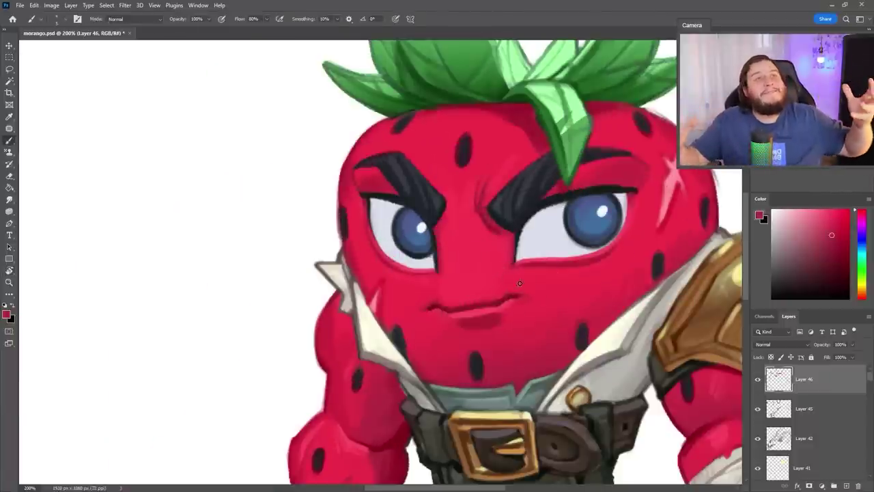
Step: Repaint the eyes on new layers with bright blue irises, black pupils and white triangular highlights, locking the iris layer's transparent pixels
key(ctrl+shift+alt+n)
alt+click(597, 230)
alt+click(711, 280)
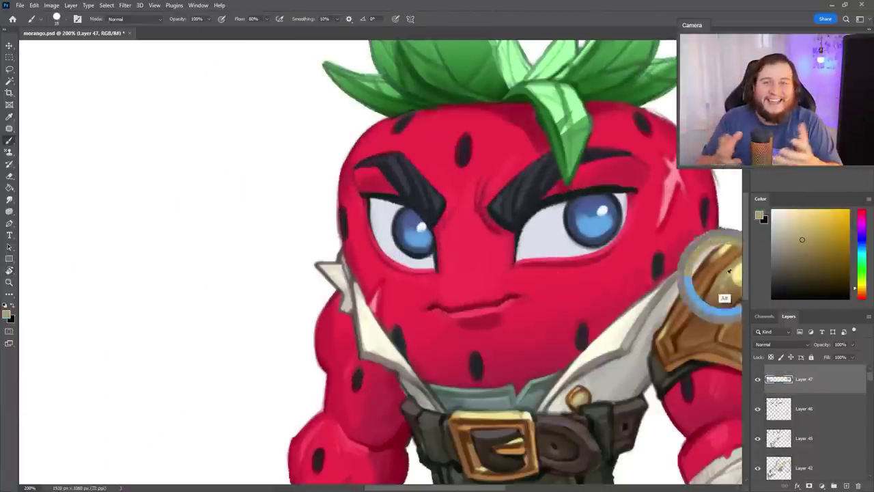
mouse_move(587, 205)
mouse_down()
mouse_move(519, 166)
mouse_move(539, 163)
mouse_up()
drag(349, 188, 341, 209)
key(/)
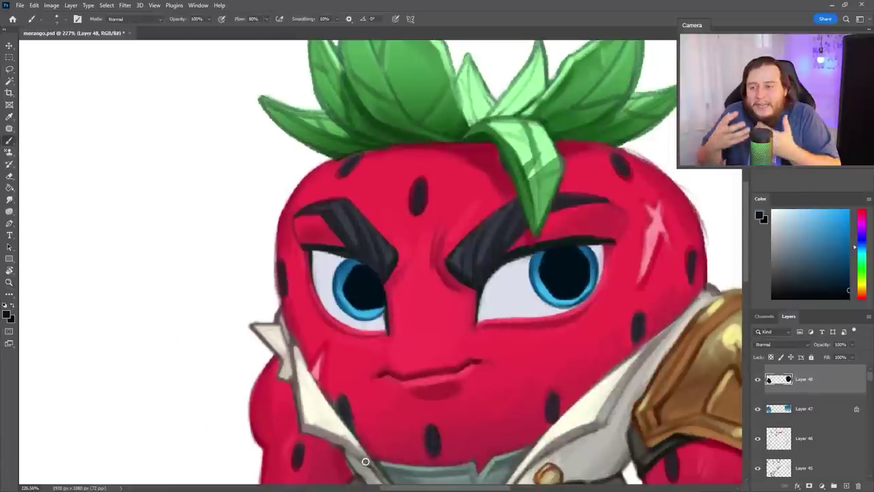
alt+click(557, 295)
key(alt+bracketright)
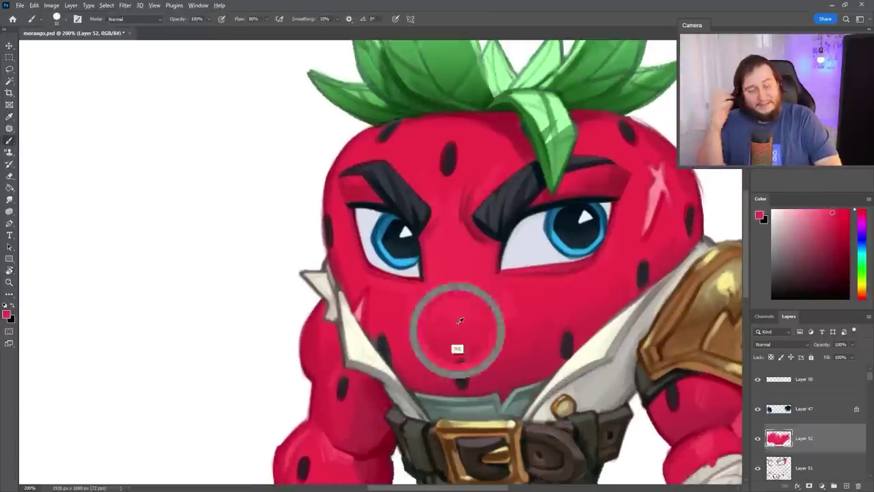
Step: Repaint the mouth on a new layer as an open smirk with light grey teeth, using sampled red for the surrounding skin
right_click(452, 322)
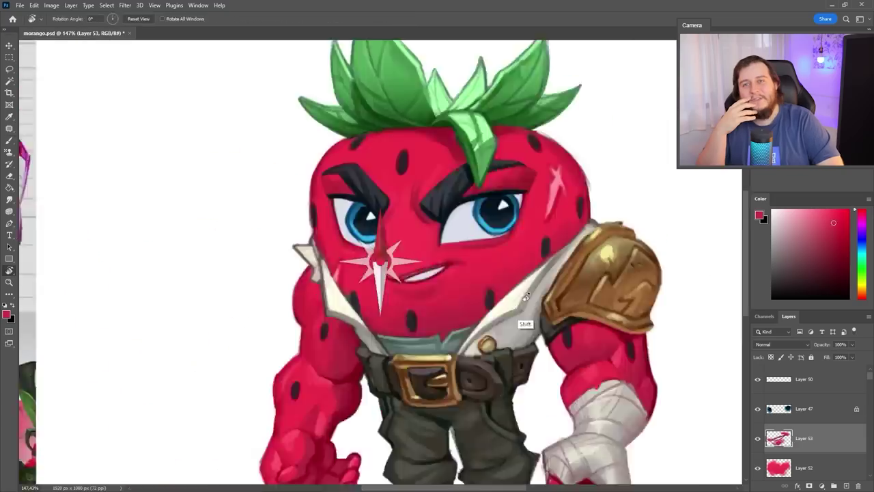
alt+click(428, 262)
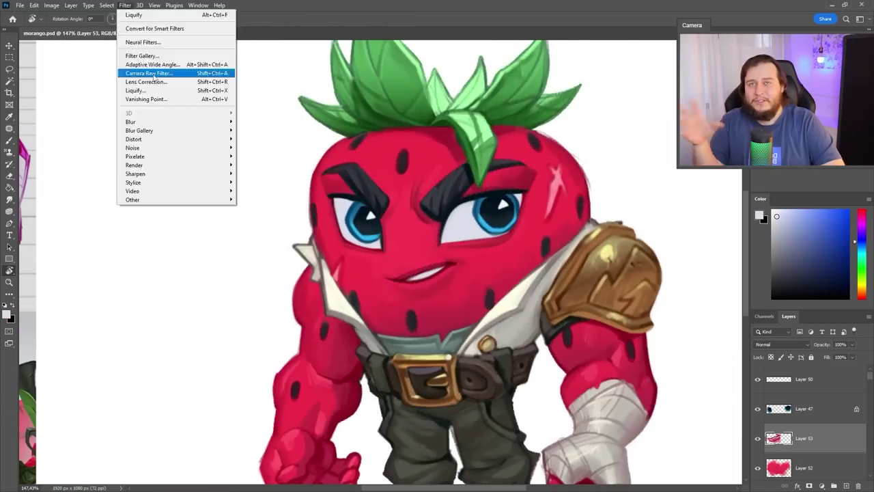